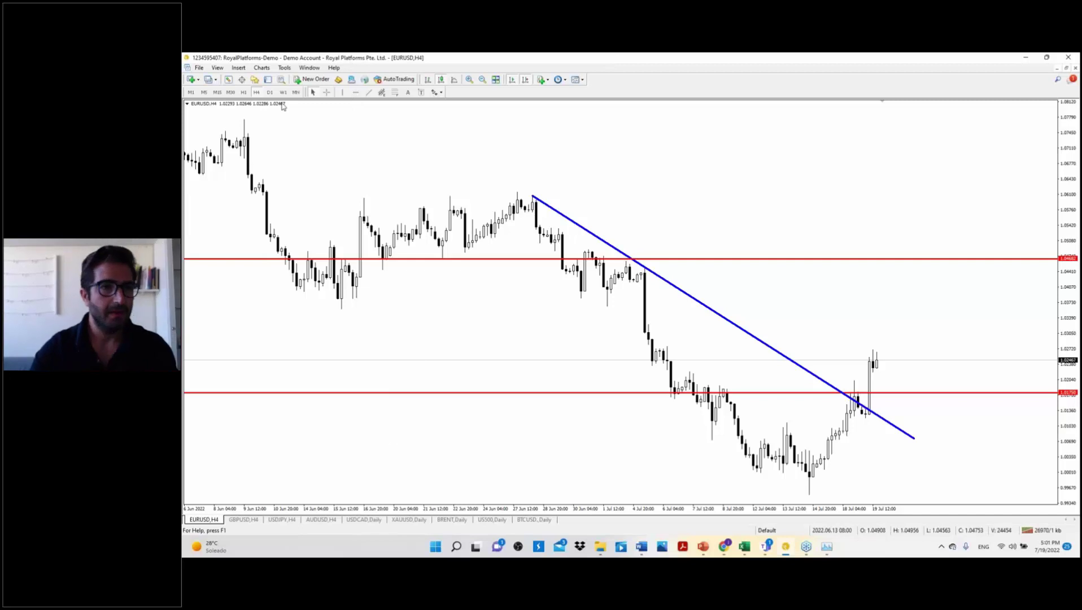
Switch EURUSD to the daily timeframe and place a horizontal line at about 1.0007, near the July lows.
left_click(269, 92)
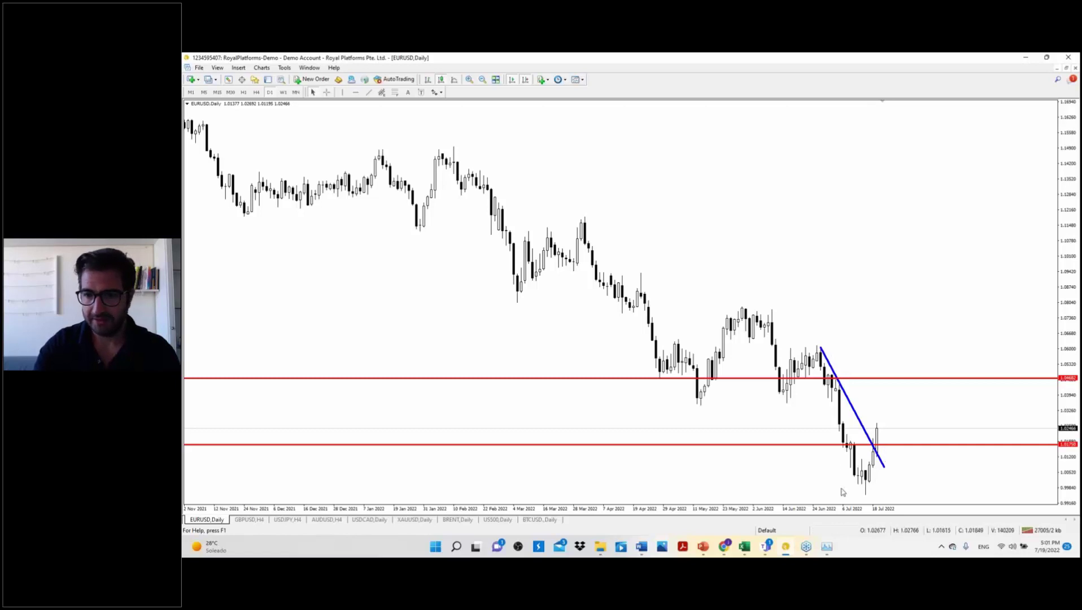
left_click(859, 480)
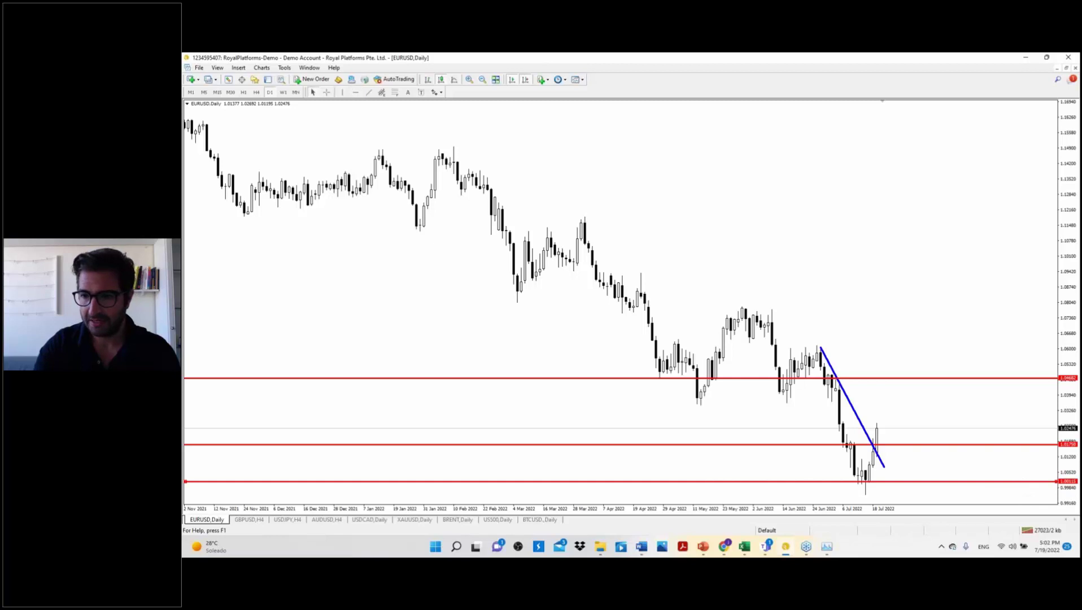
left_click_drag(1053, 484, 1054, 486)
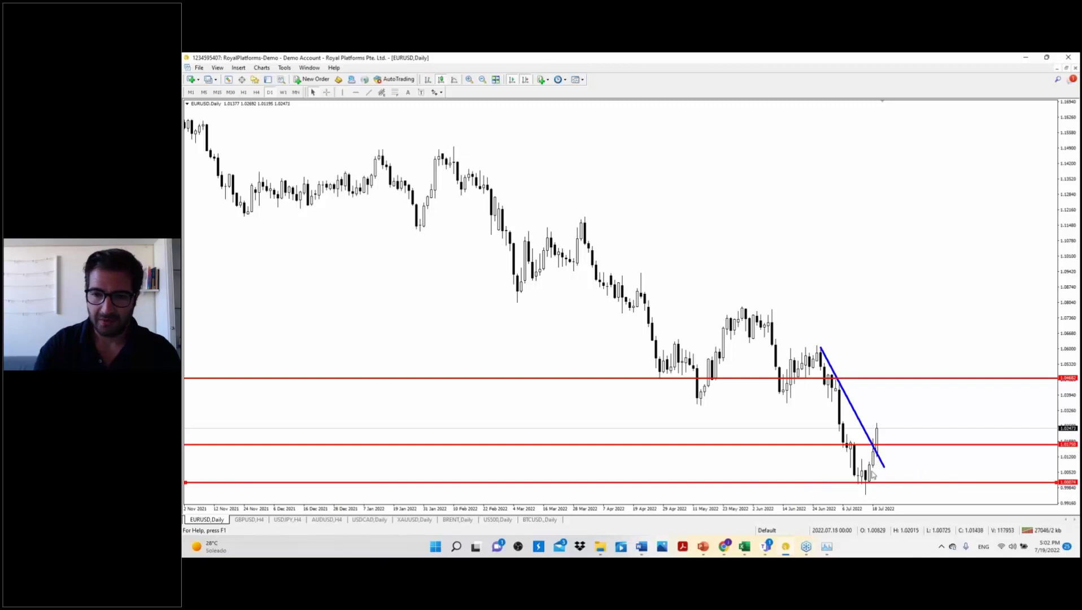
Mark the EURUSD July low candles with a yellow rectangle and review the zone on the H4 and daily timeframes.
left_click(238, 68)
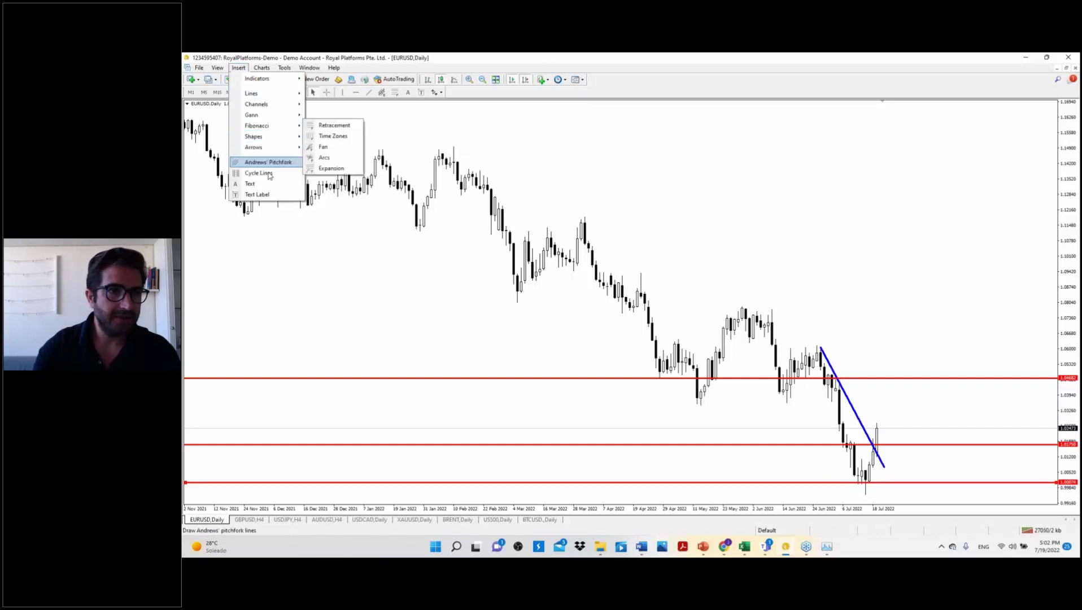
mouse_move(265, 136)
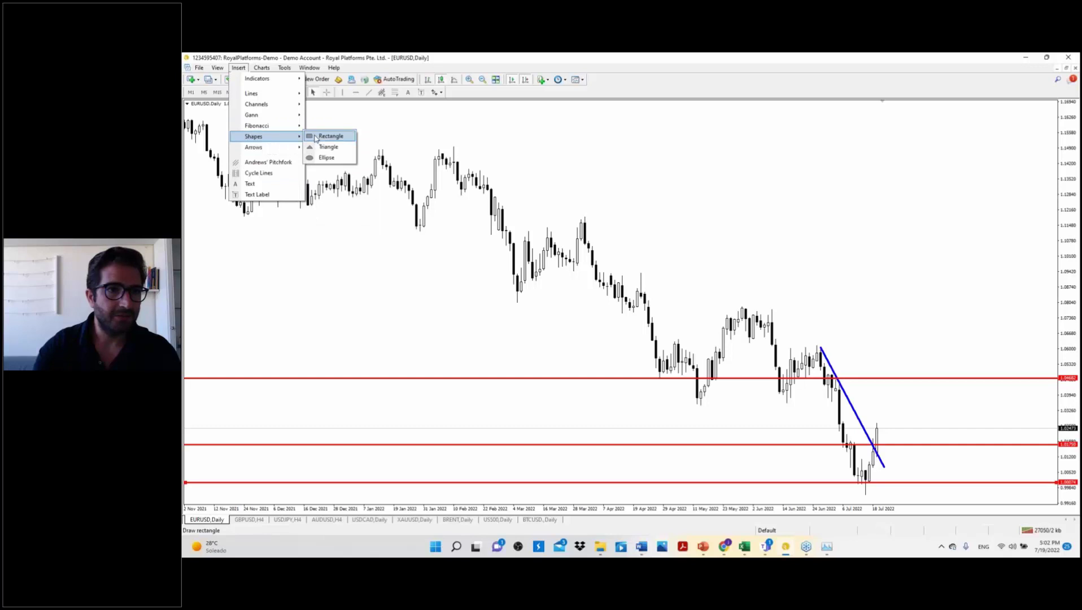
left_click(316, 137)
left_click_drag(865, 458, 873, 496)
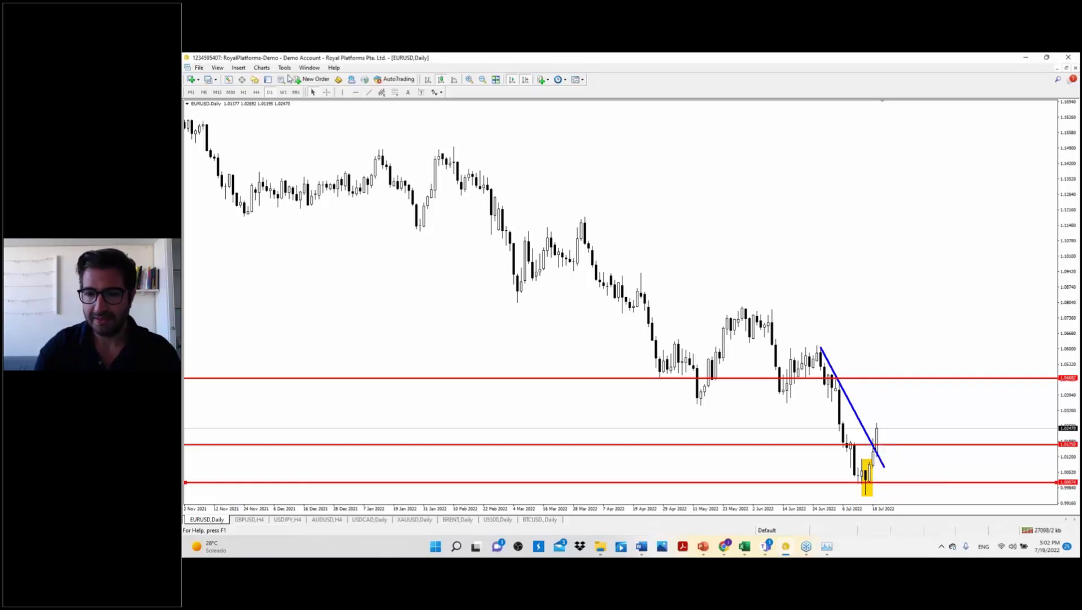
left_click(256, 92)
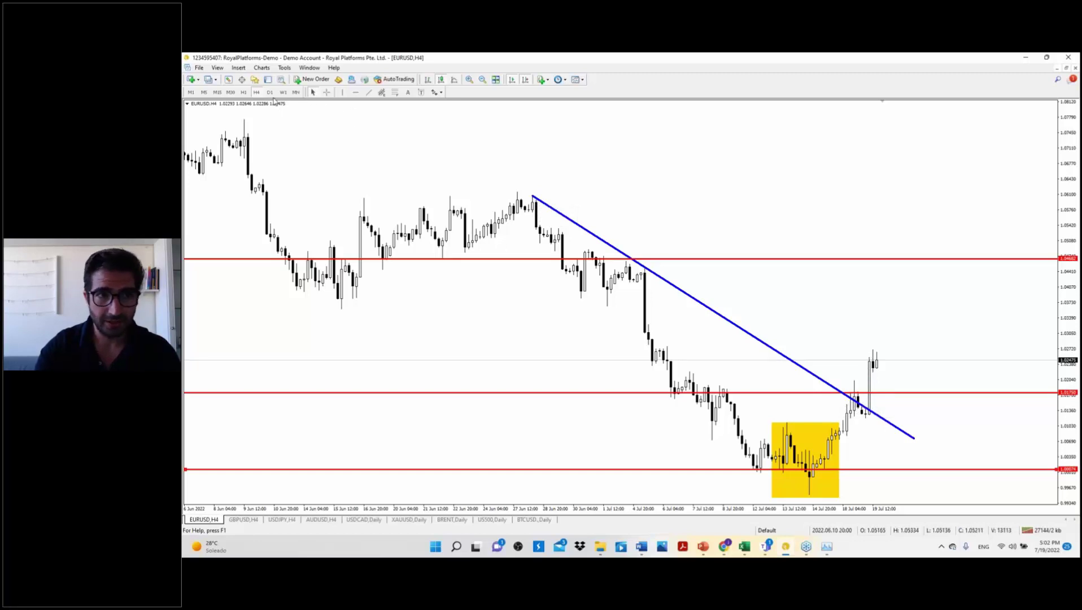
left_click(270, 92)
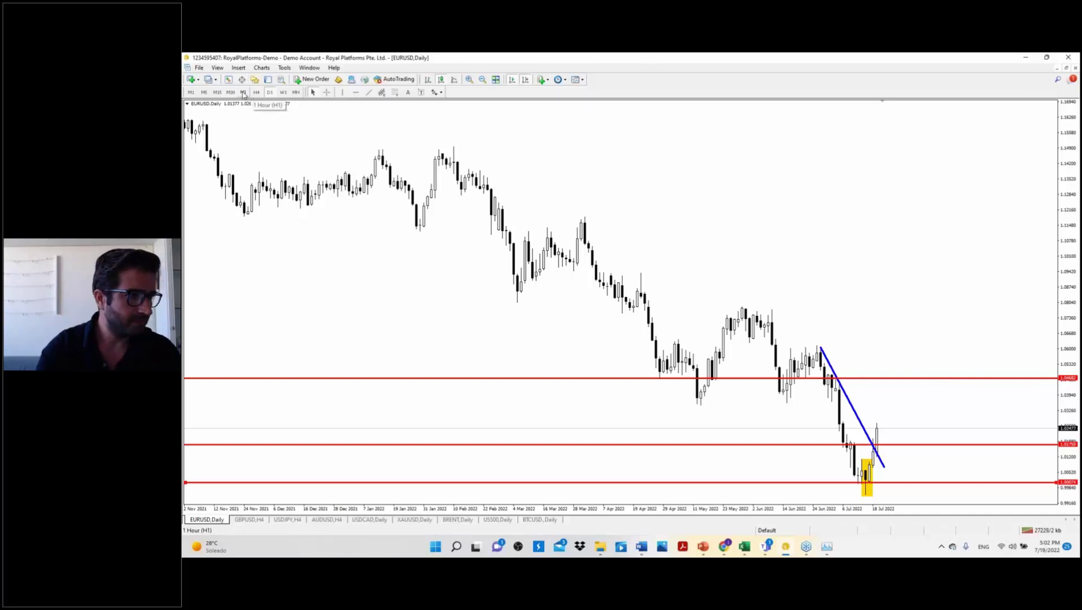
Open the GBPUSD chart on the daily timeframe and compress its price scale to examine the whole descending channel.
left_click(249, 520)
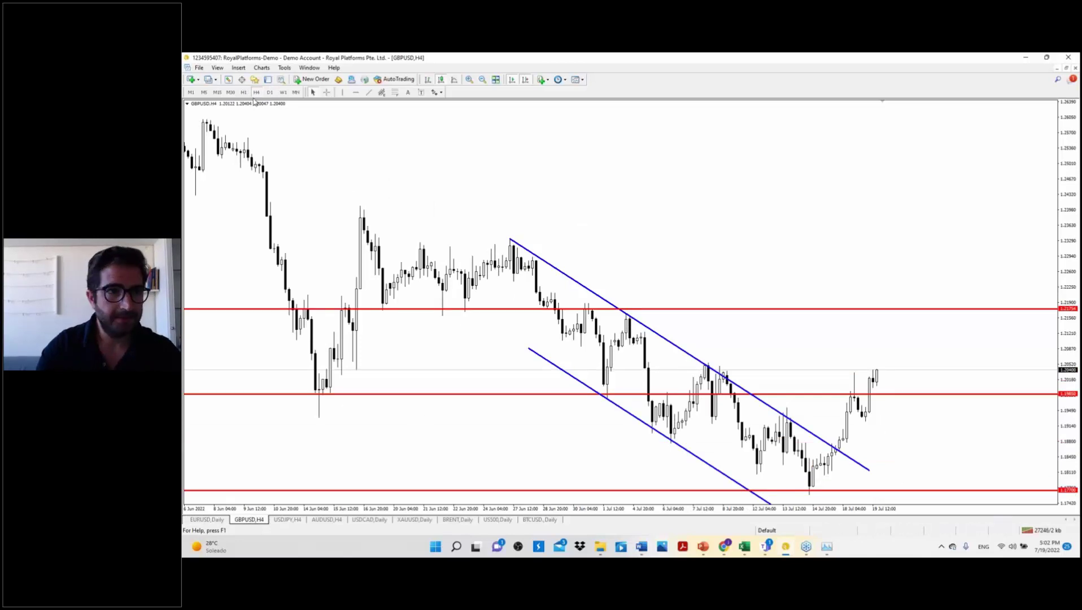
left_click(269, 92)
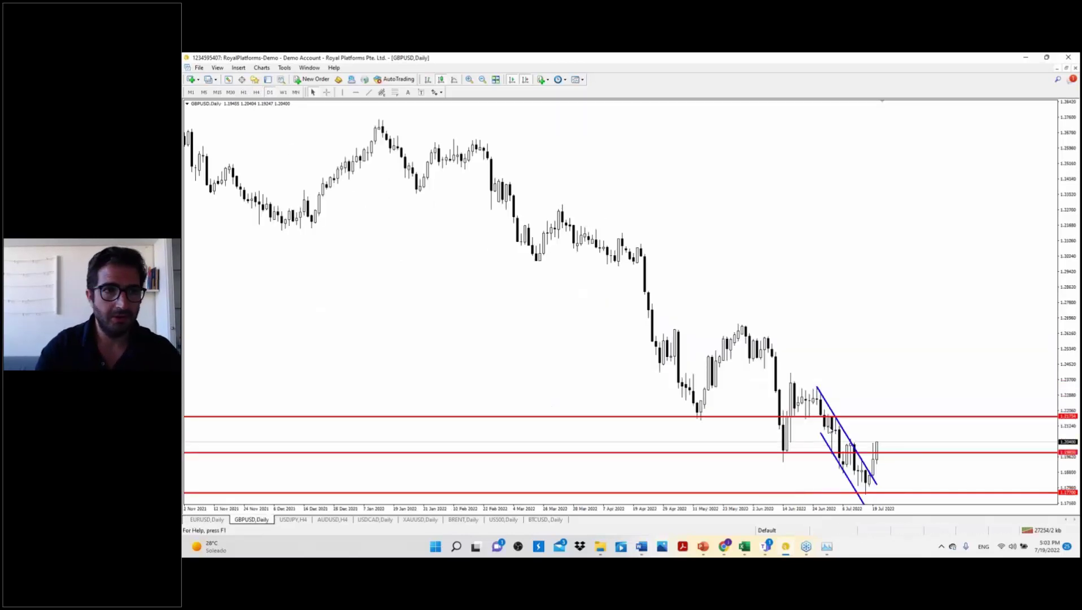
left_click_drag(1061, 151, 809, 416)
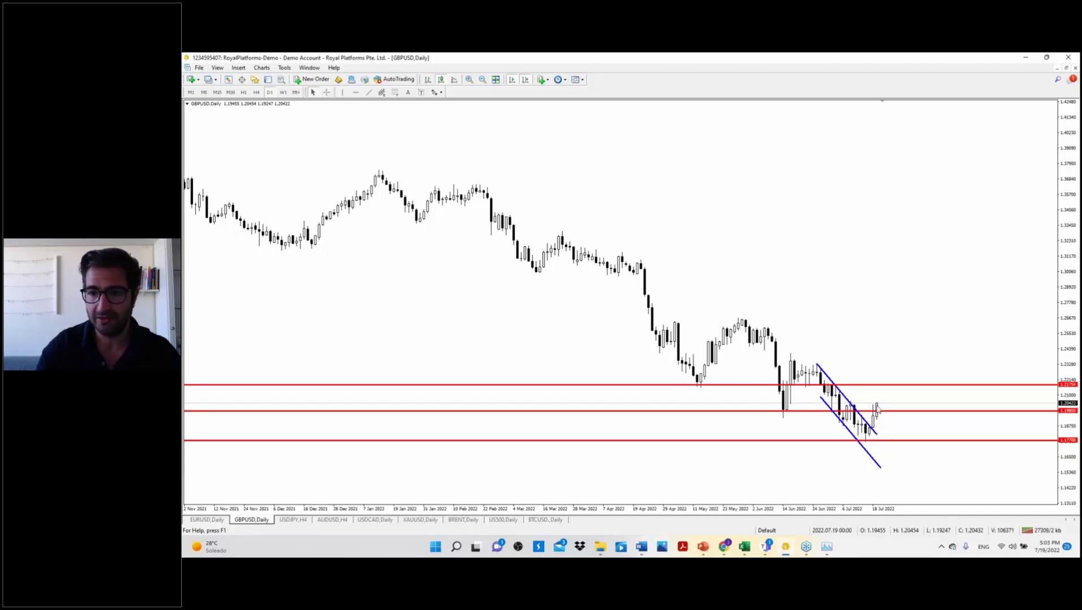
mouse_move(876, 422)
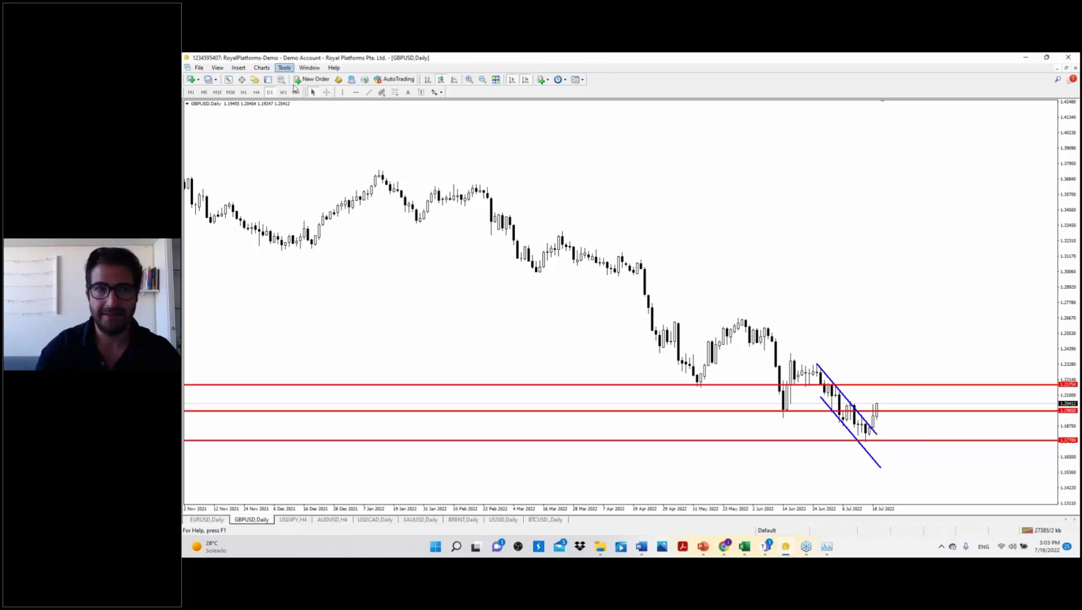
Examine the latest GBPUSD candles after the channel breakout on H4 with the crosshair, and return the chart to the daily timeframe.
left_click(256, 92)
left_click_drag(1068, 445, 986, 123)
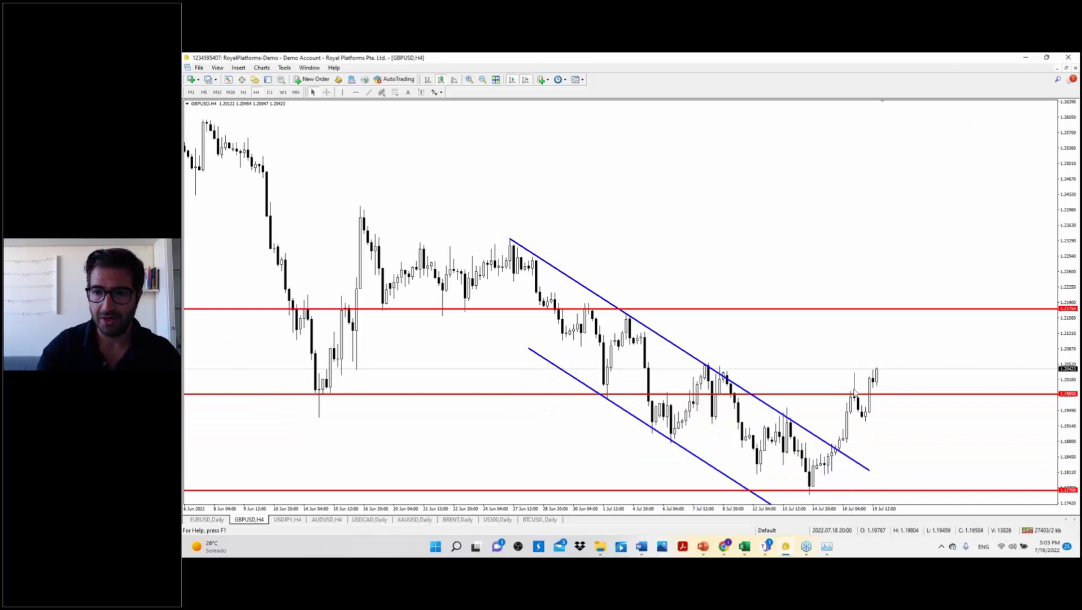
left_click(356, 93)
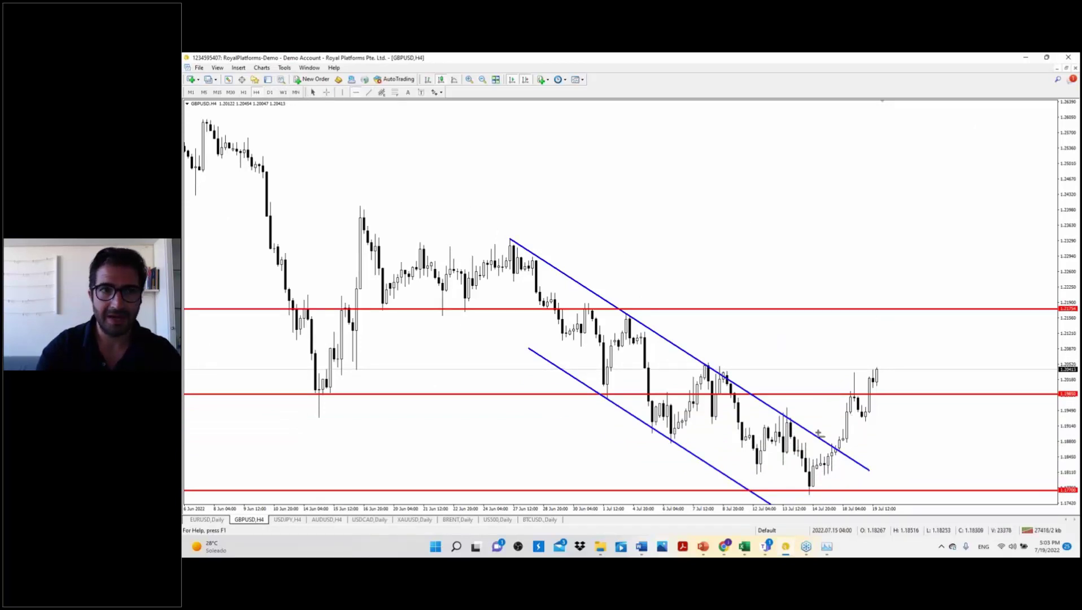
middle_click(680, 263)
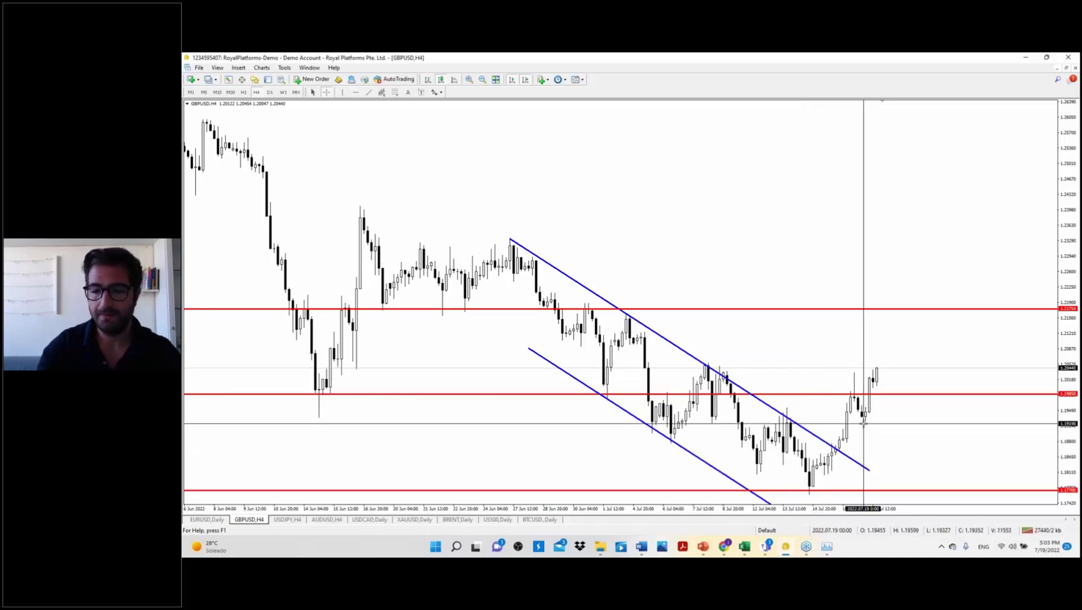
mouse_move(876, 366)
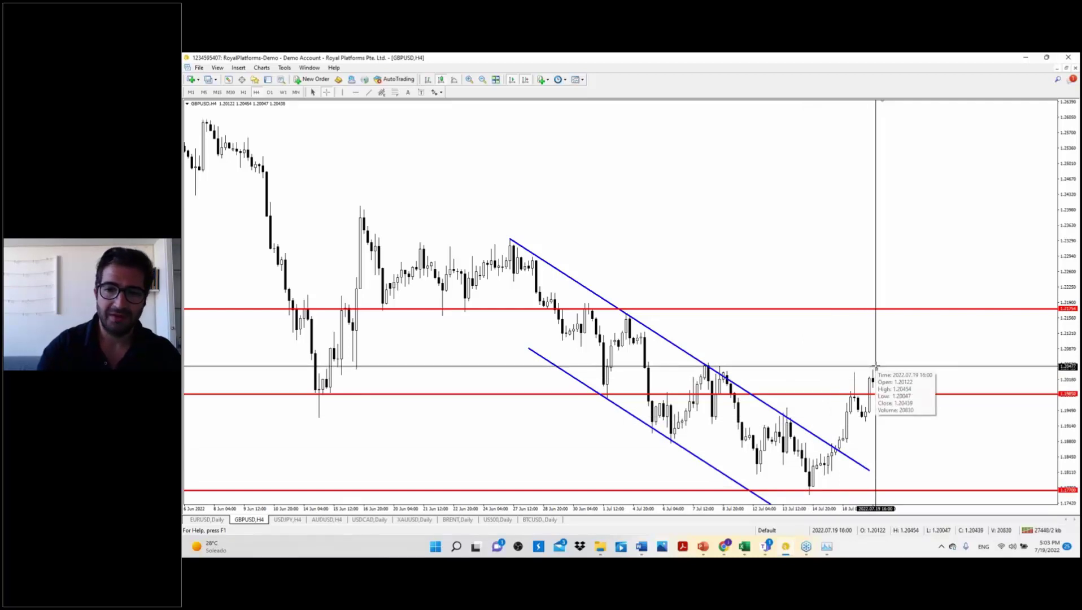
middle_click(901, 374)
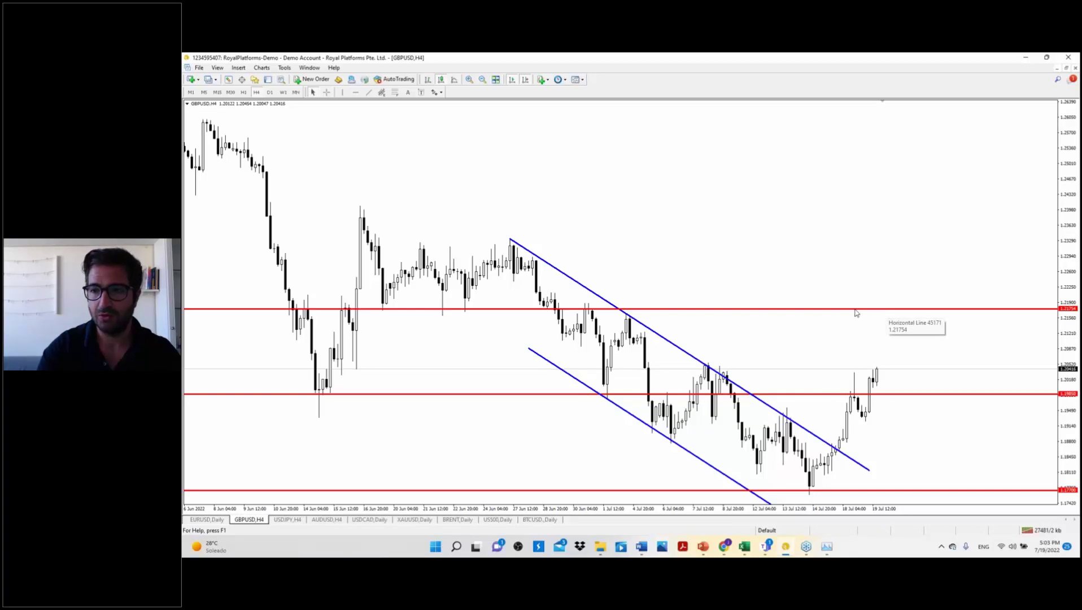
left_click(269, 92)
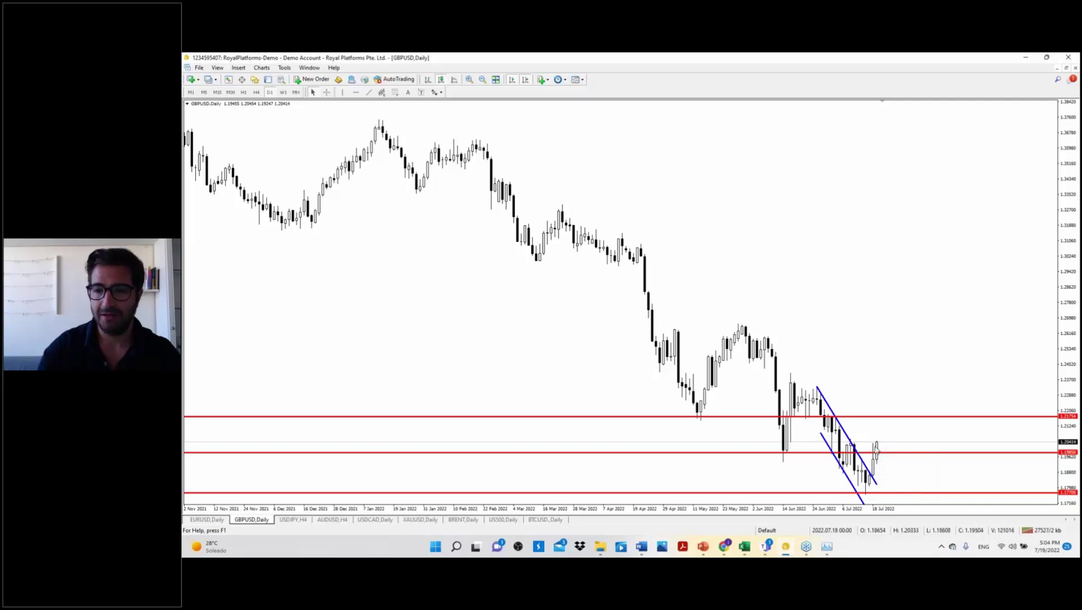
mouse_move(878, 447)
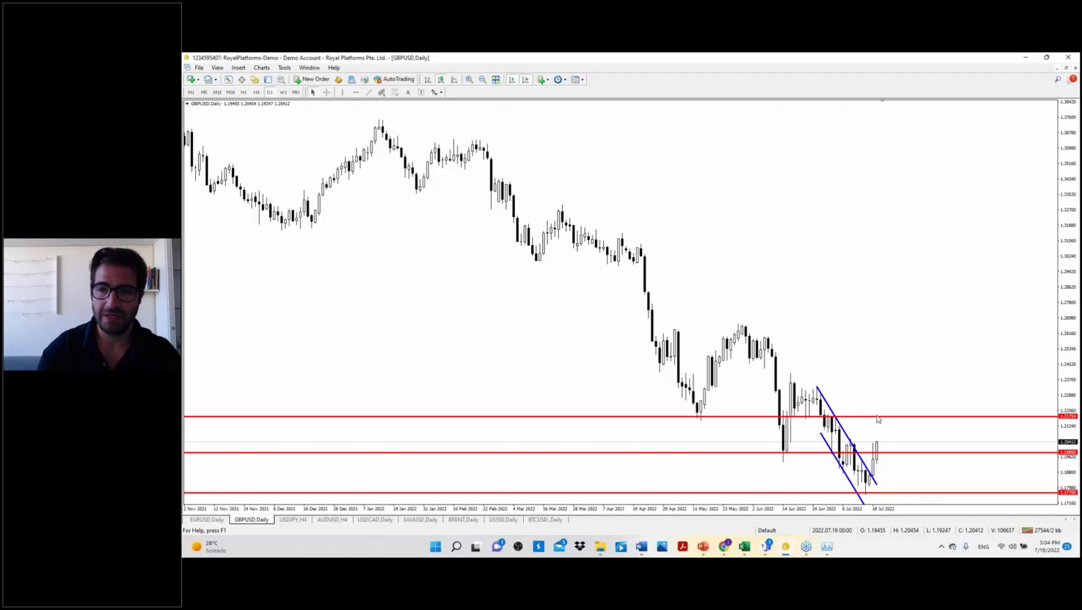
Switch the USDJPY chart to daily and draw a rising trendline from the late-May low up past the July candles.
left_click(294, 519)
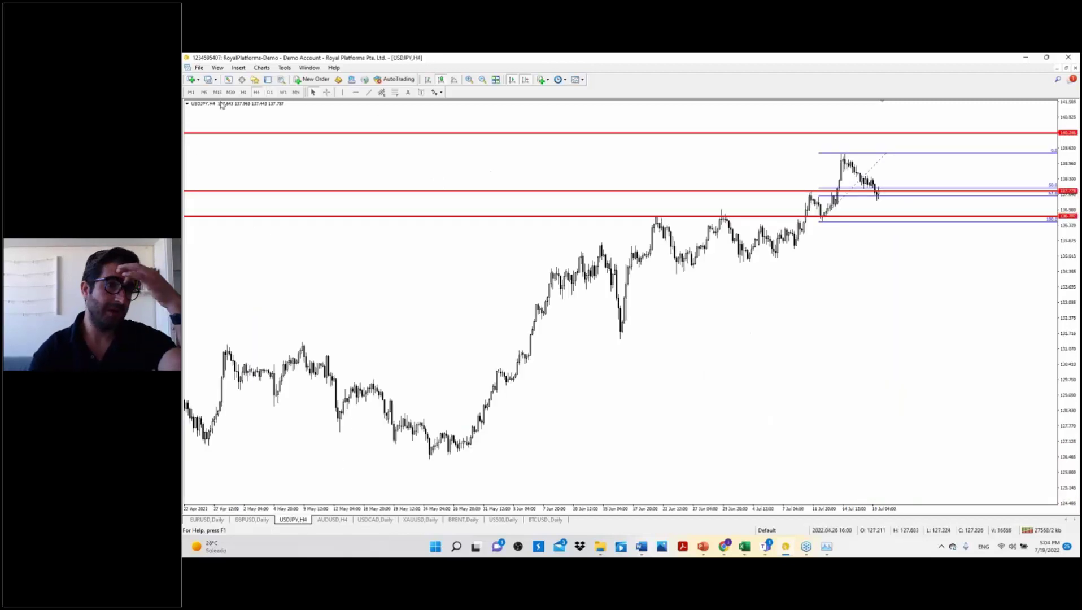
left_click(270, 92)
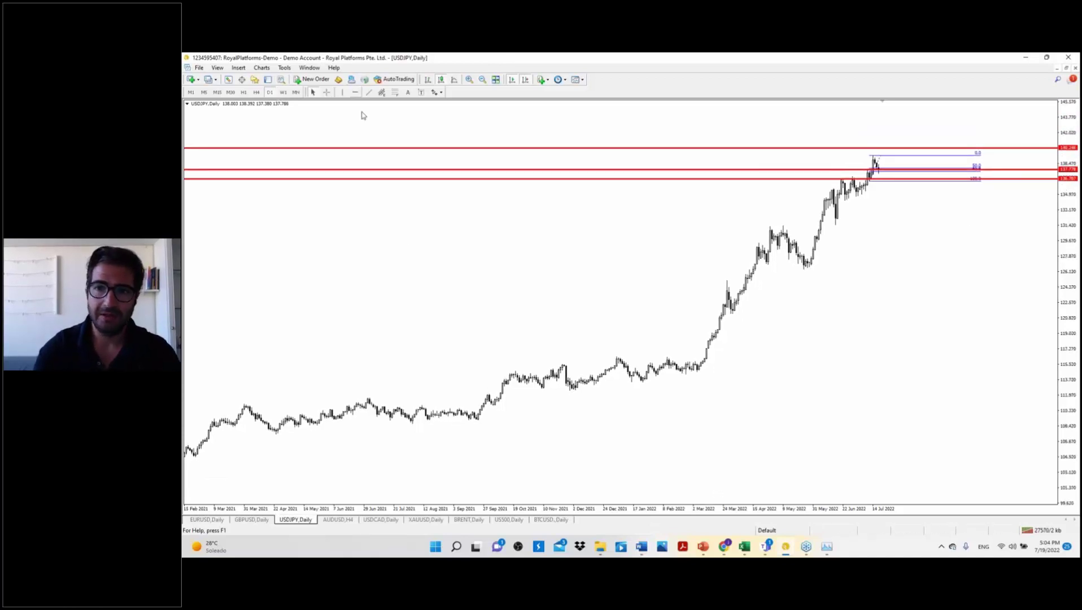
left_click(368, 92)
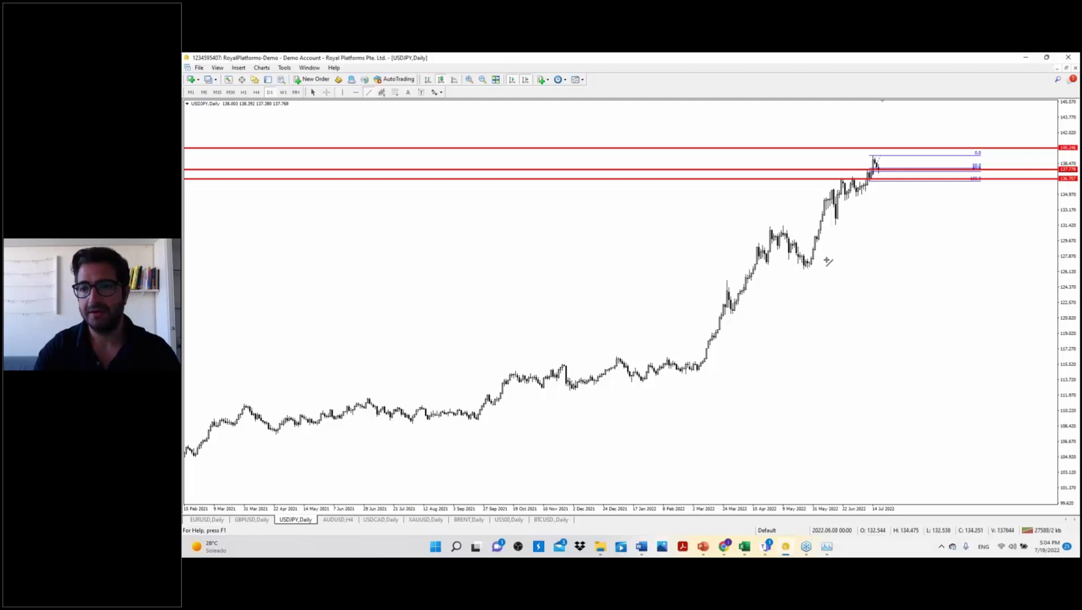
mouse_move(811, 269)
left_mouse_down()
mouse_move(875, 165)
mouse_move(888, 161)
left_mouse_up()
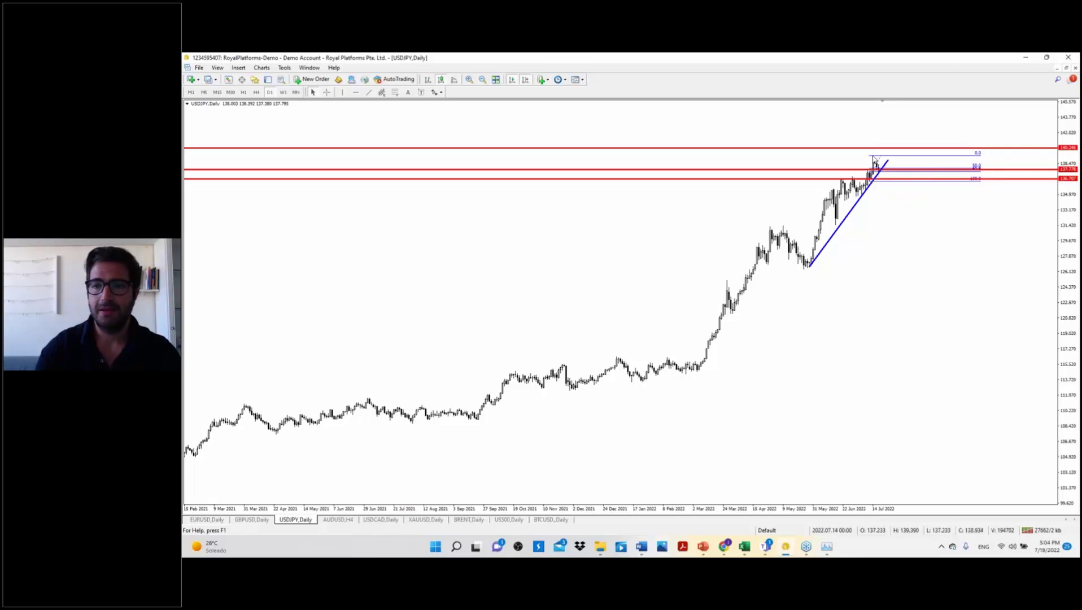
On the USDJPY H4 chart, draw a short descending trendline from the mid-July high down to the rising trendline.
left_click(257, 92)
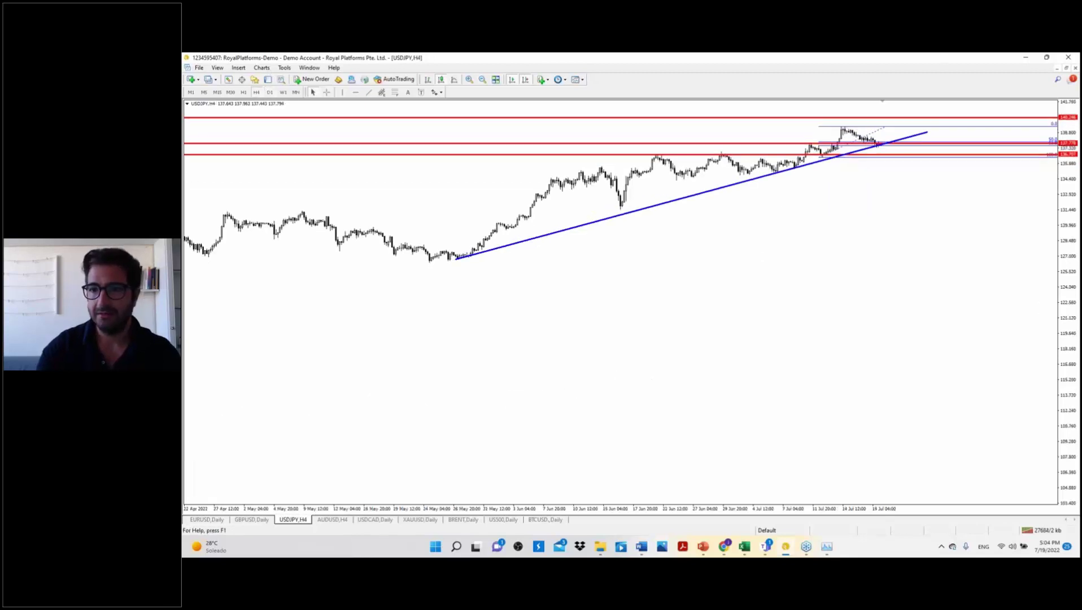
left_click_drag(1076, 433, 1079, 418)
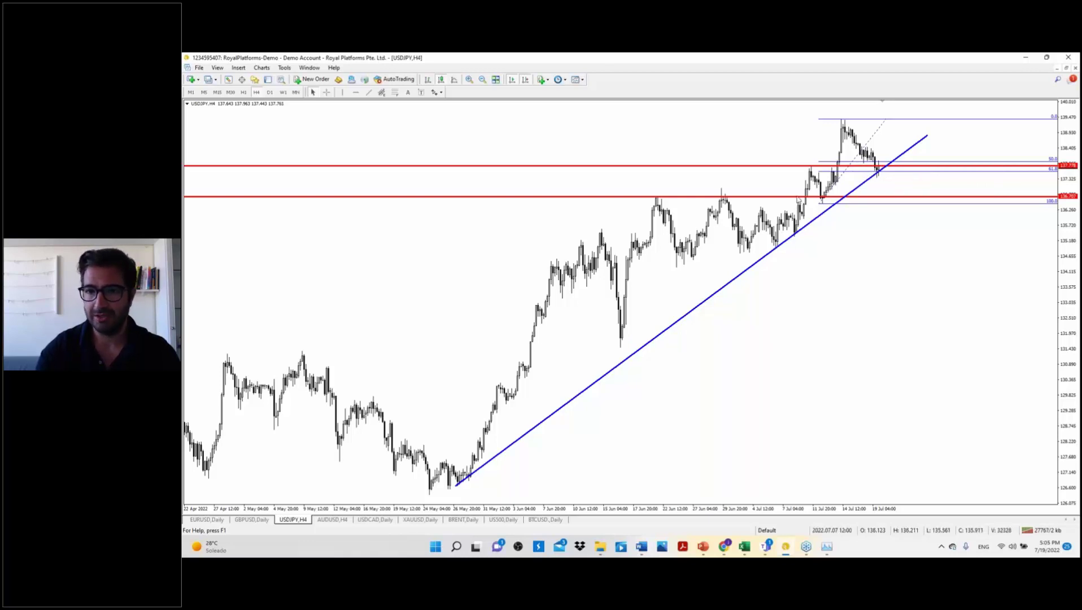
left_click(369, 92)
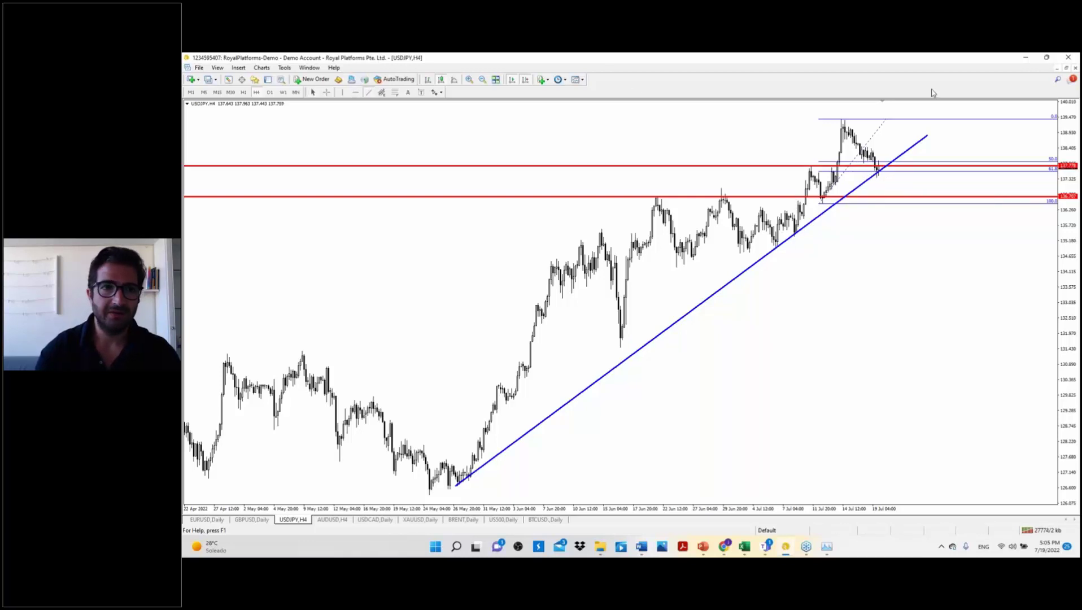
mouse_move(841, 118)
left_mouse_down()
mouse_move(880, 181)
mouse_move(865, 147)
left_mouse_up()
left_click_drag(881, 179, 860, 145)
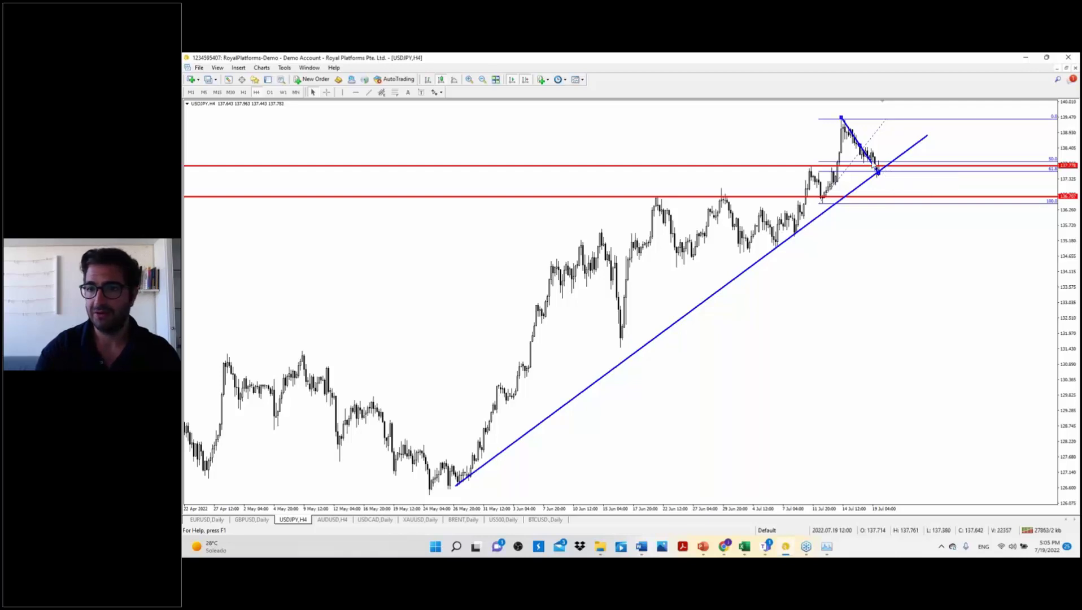
left_click_drag(1067, 116, 1063, 131)
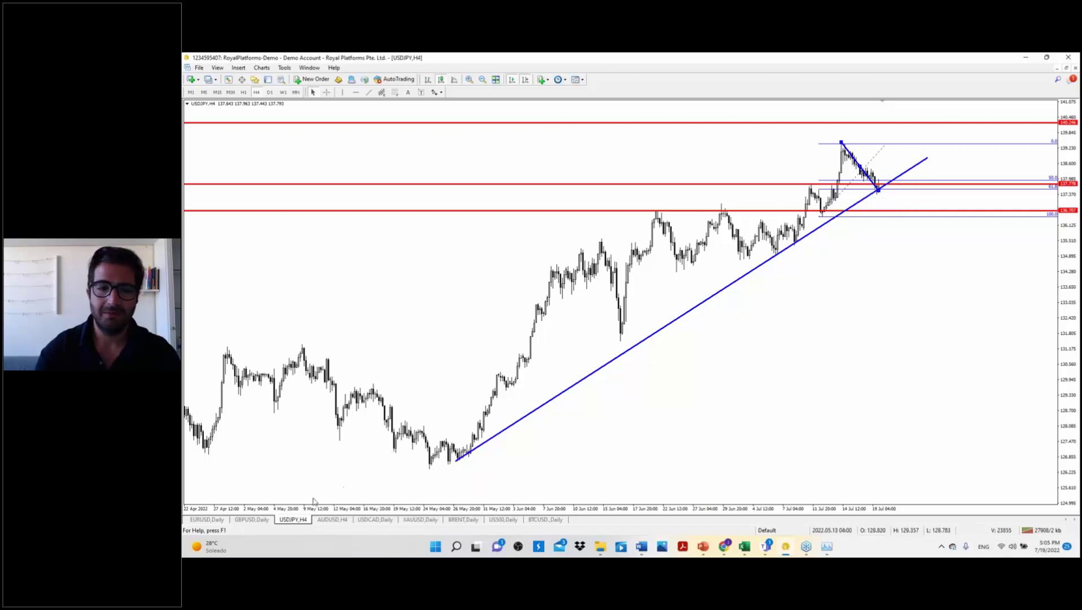
Switch the AUDUSD chart to daily and compare its descending channel with the GBPUSD and EURUSD daily charts.
left_click(333, 519)
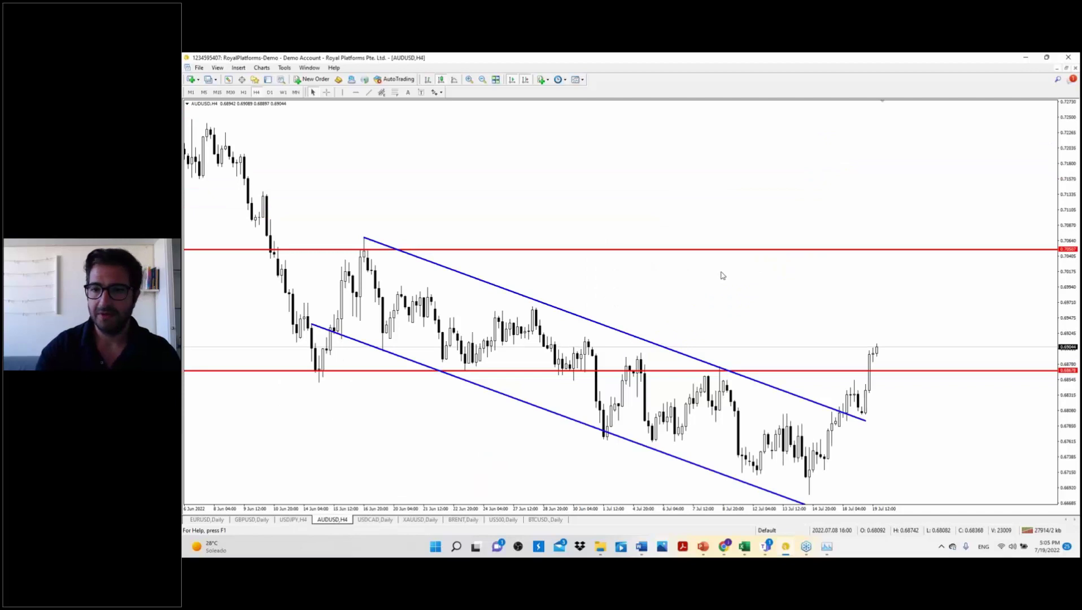
left_click(269, 92)
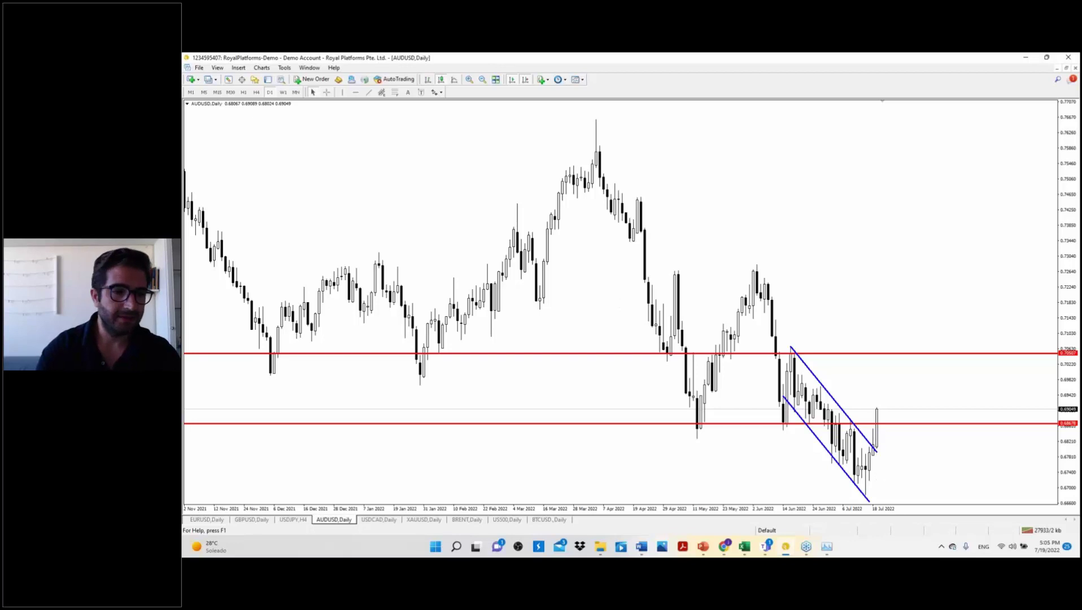
left_click(252, 520)
left_click(207, 519)
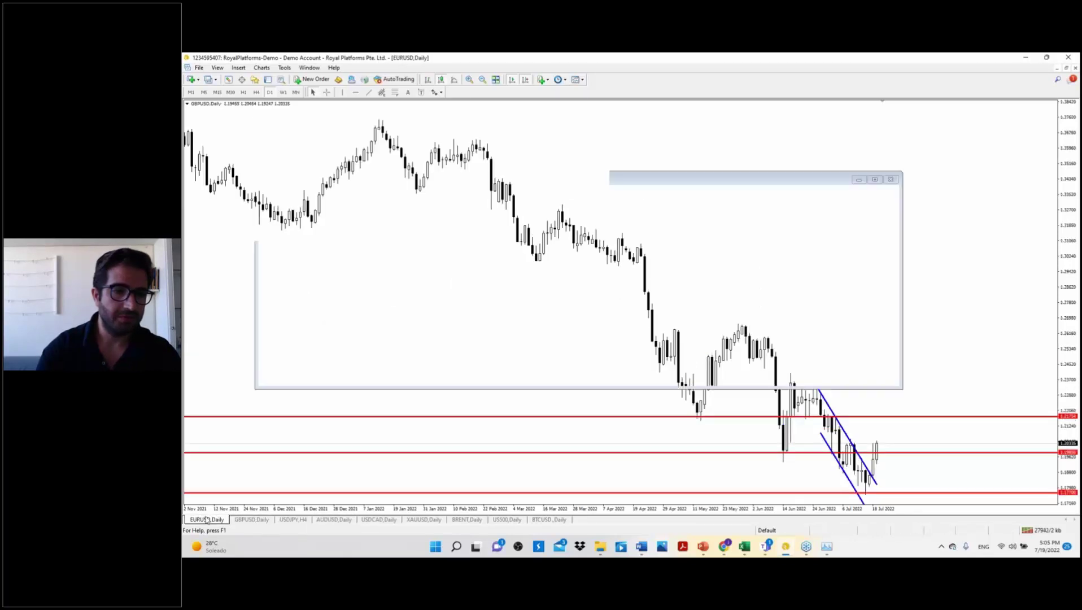
left_click(320, 520)
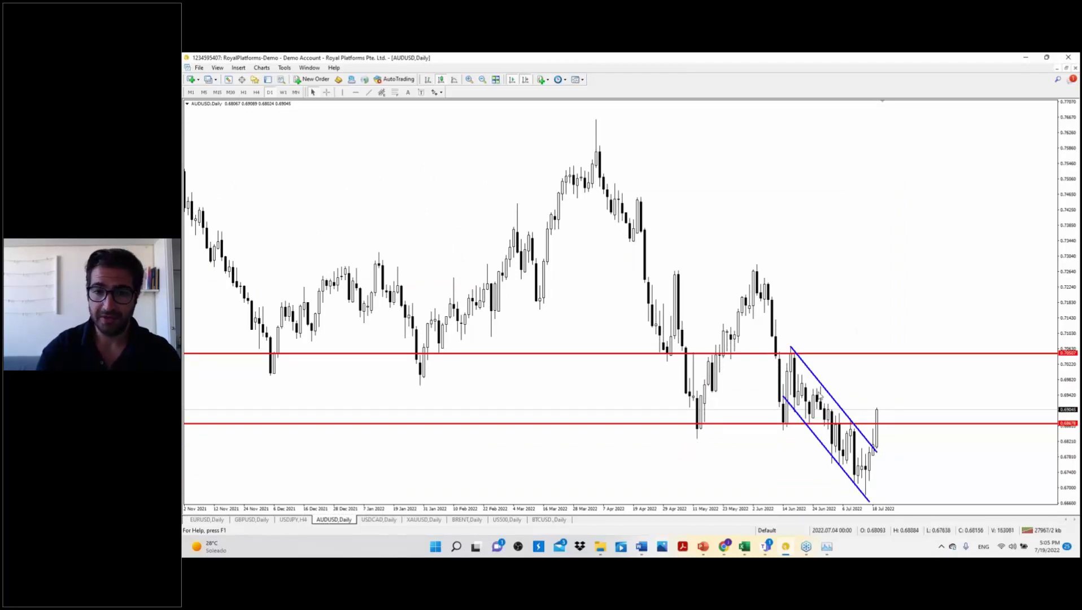
Inspect the lower horizontal level on the AUDUSD daily chart with the crosshair and return the chart to H4.
left_click(327, 92)
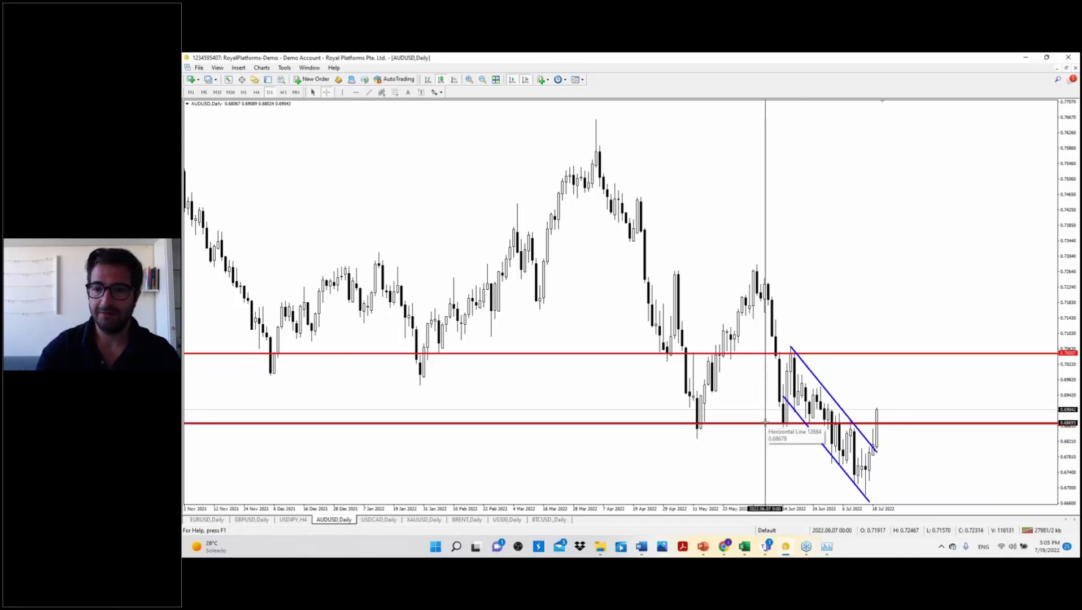
left_click_drag(765, 422, 762, 424)
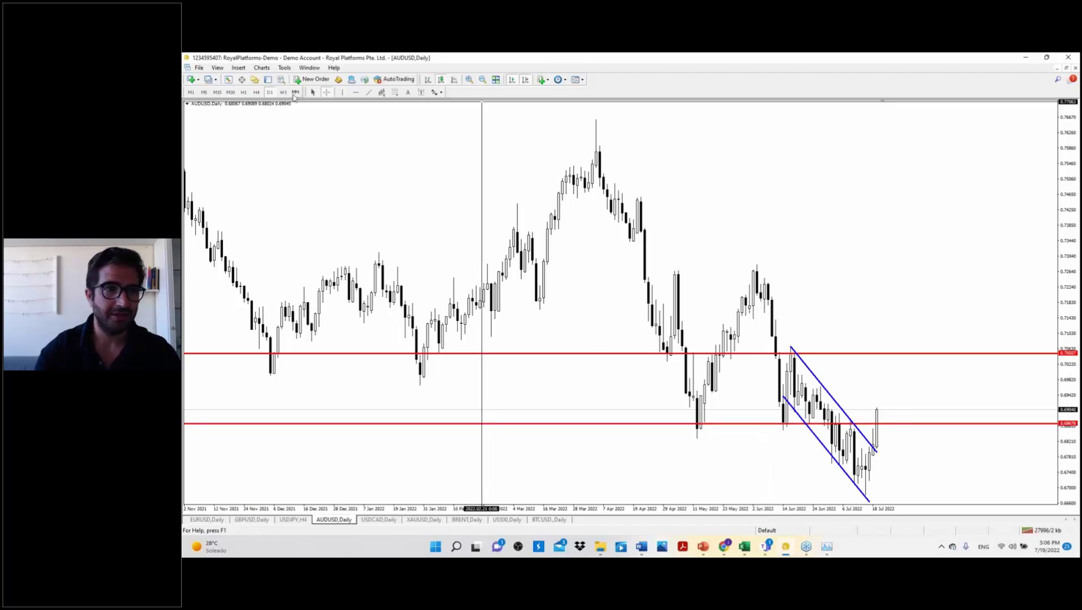
left_click(257, 92)
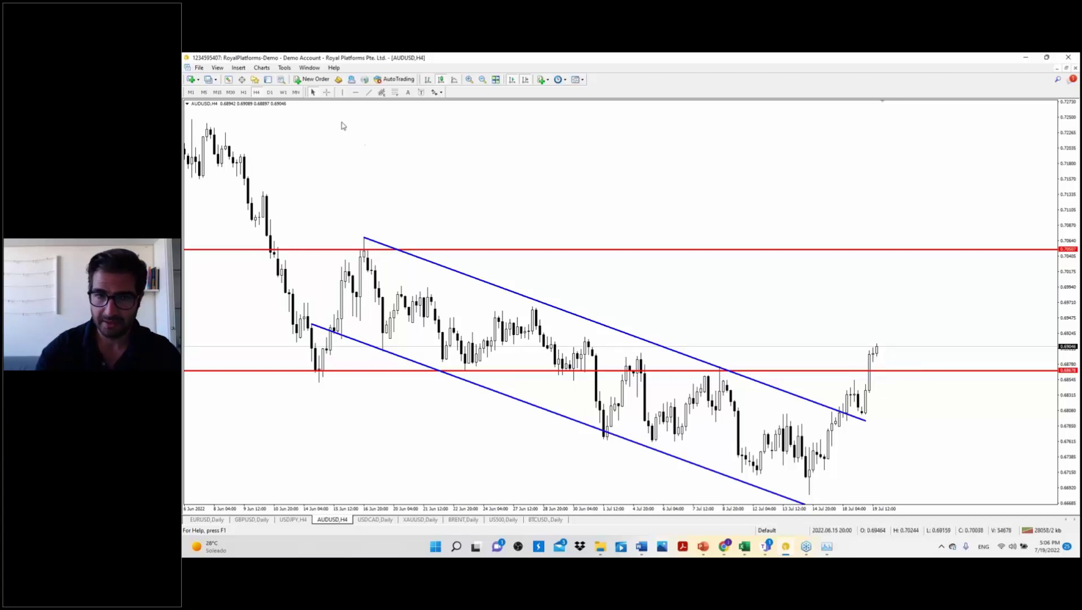
Check the AUDUSD H4 upper level with the crosshair and examine USDCAD on H4 and daily around its middle horizontal level.
left_click(327, 92)
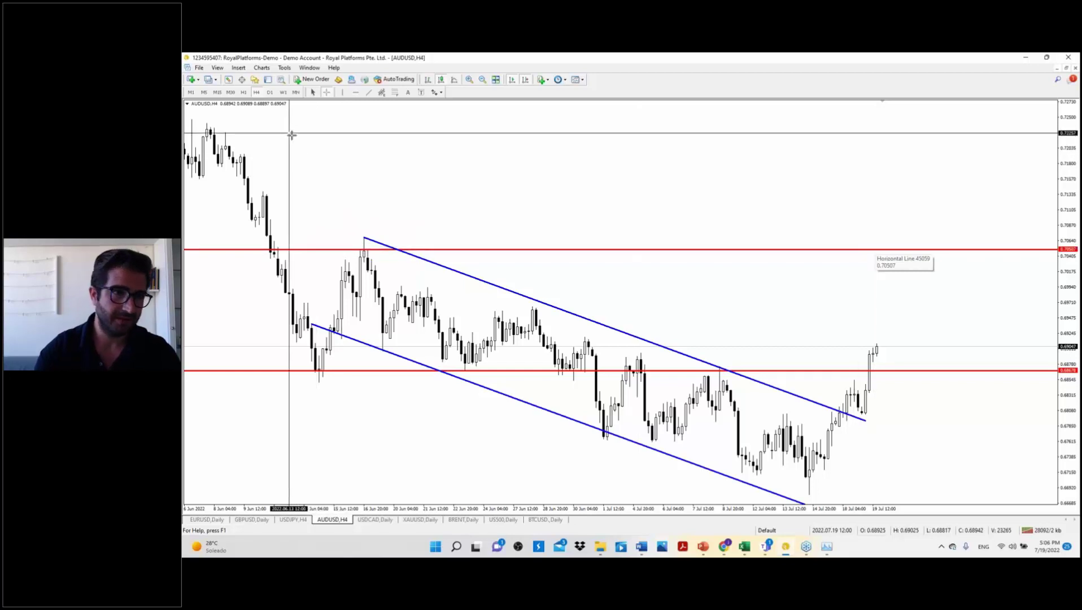
left_click(375, 520)
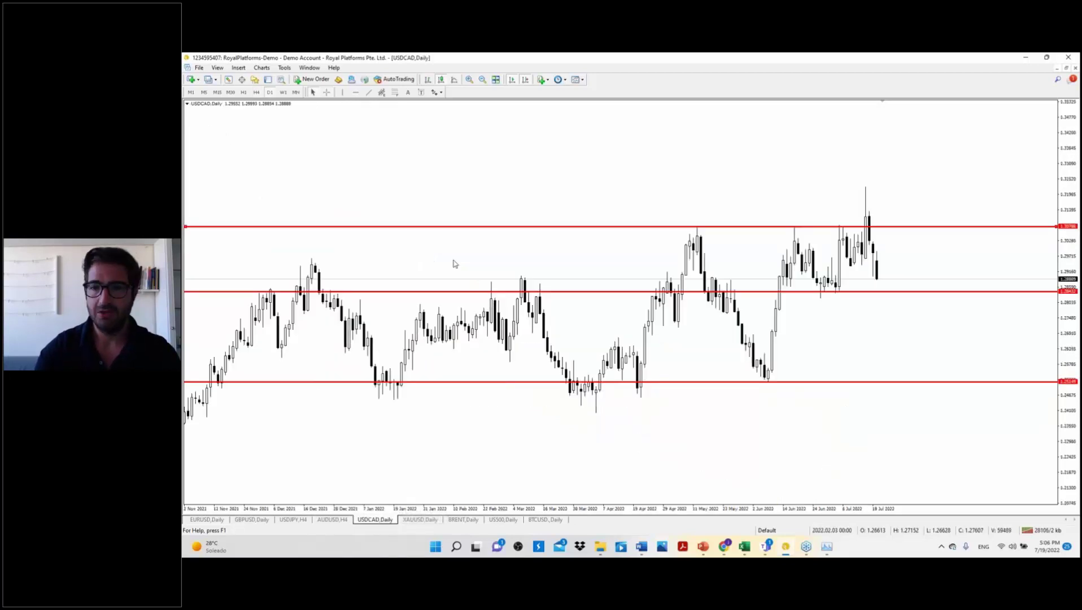
left_click(257, 92)
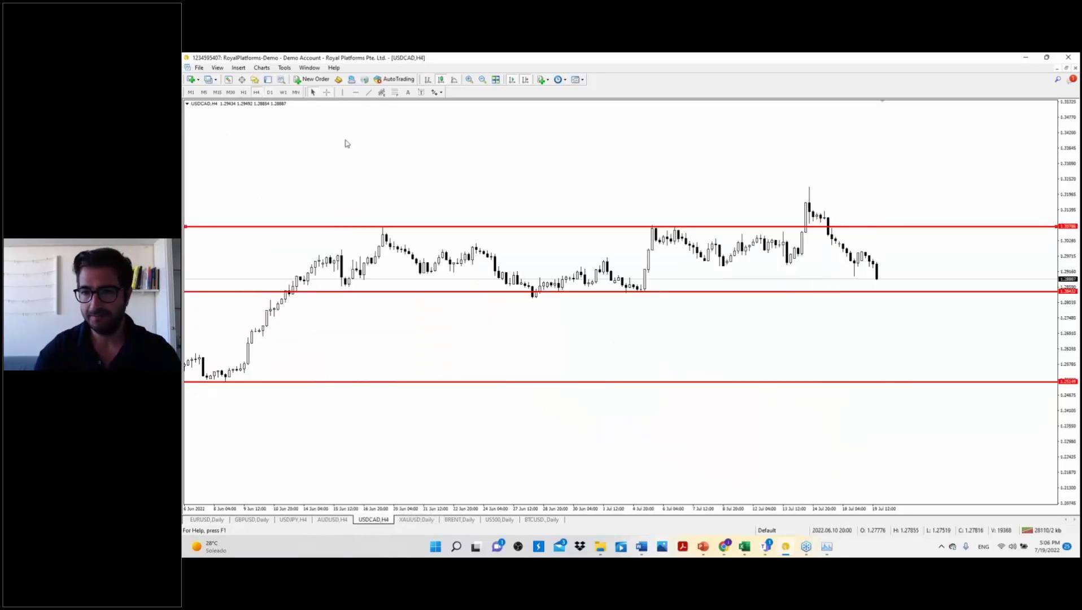
left_click(268, 92)
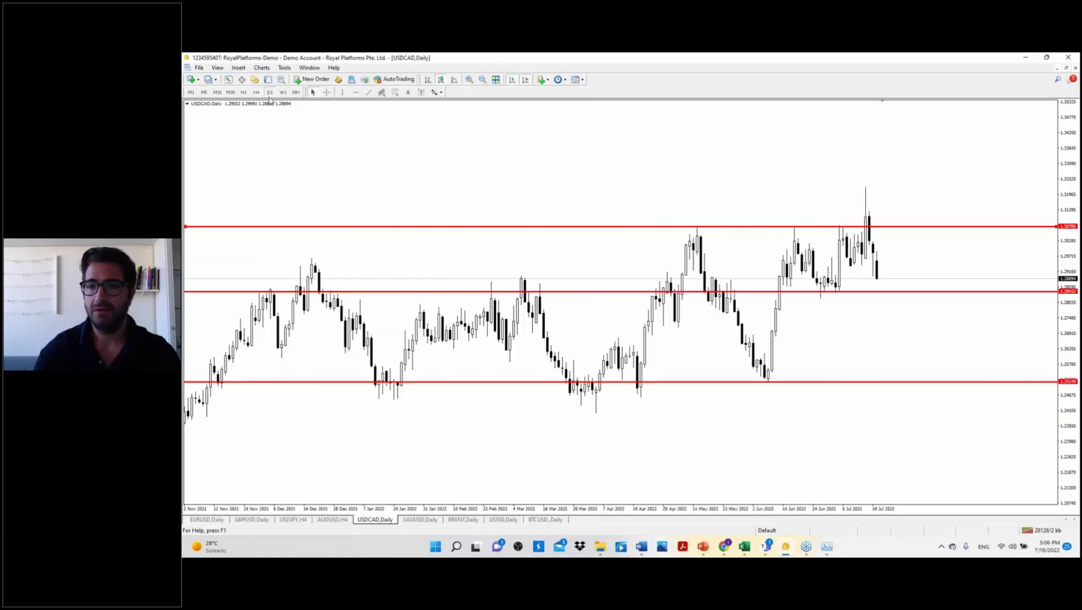
left_click(327, 93)
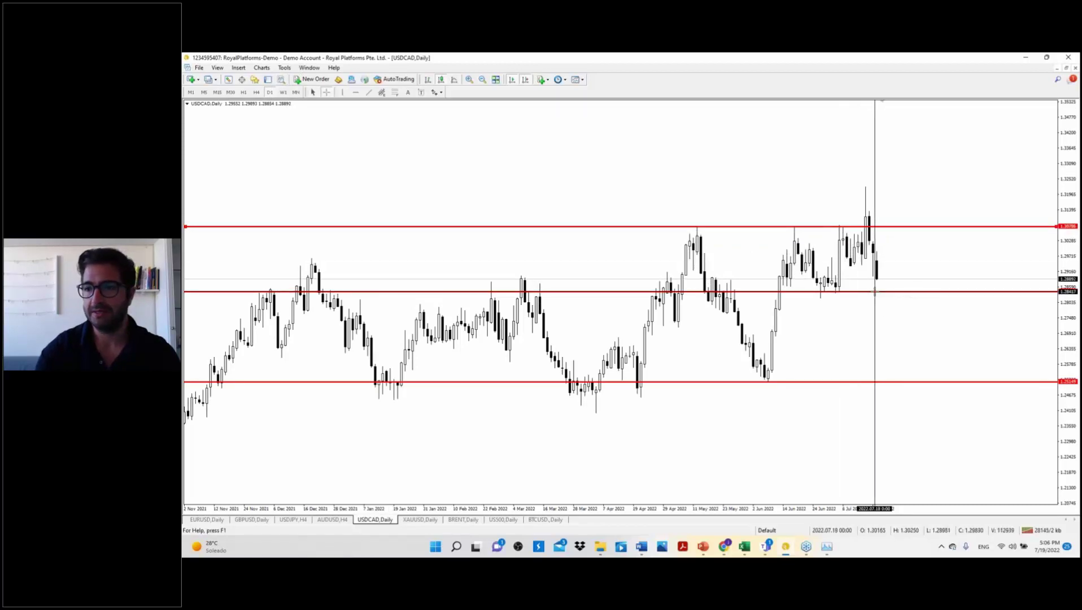
left_click(370, 213)
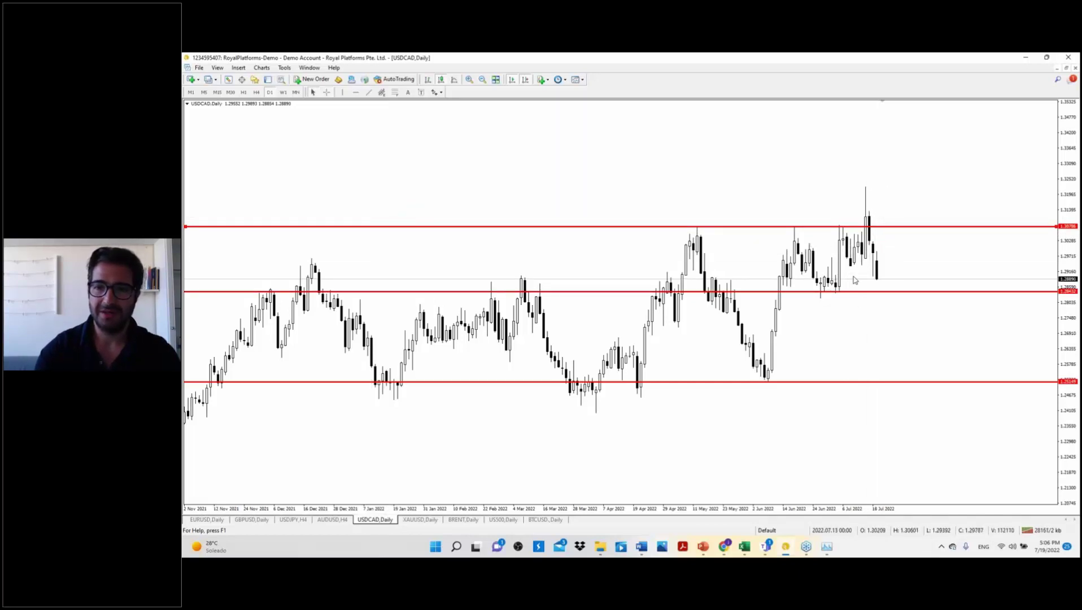
On the USDCAD H4 chart, draw a rising trendline from the early-June low past the mid-July candles up to the upper horizontal level.
left_click(256, 93)
left_click_drag(735, 193, 394, 176)
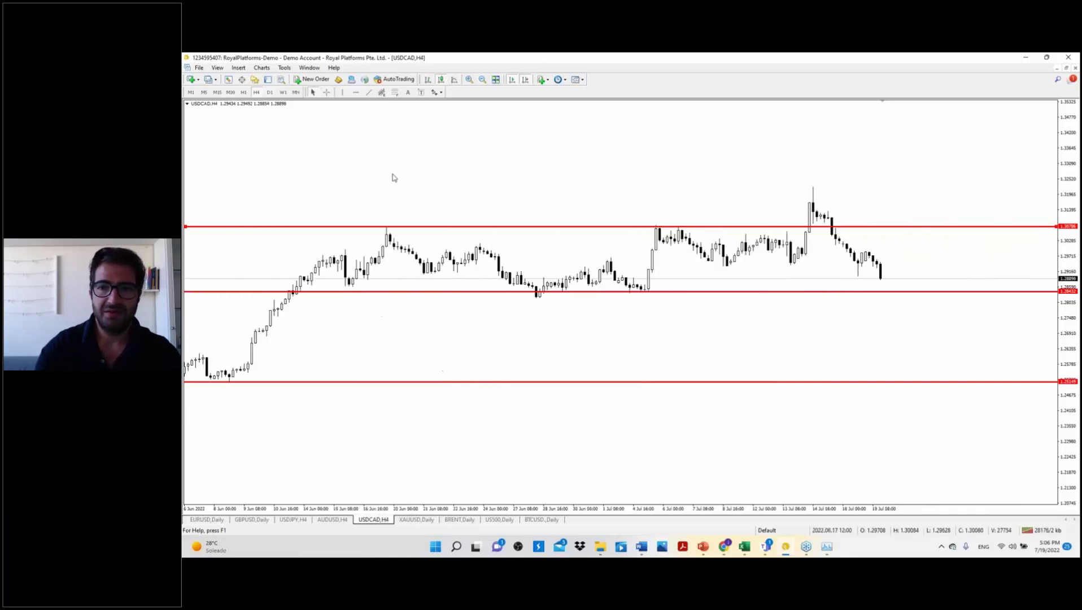
left_click(483, 81)
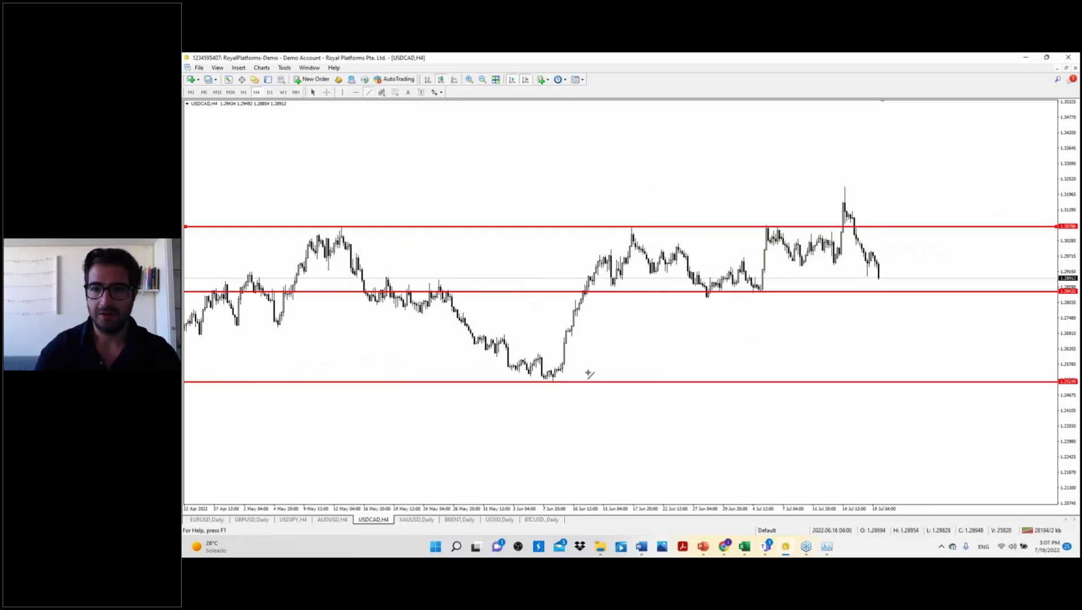
left_click_drag(548, 386, 910, 227)
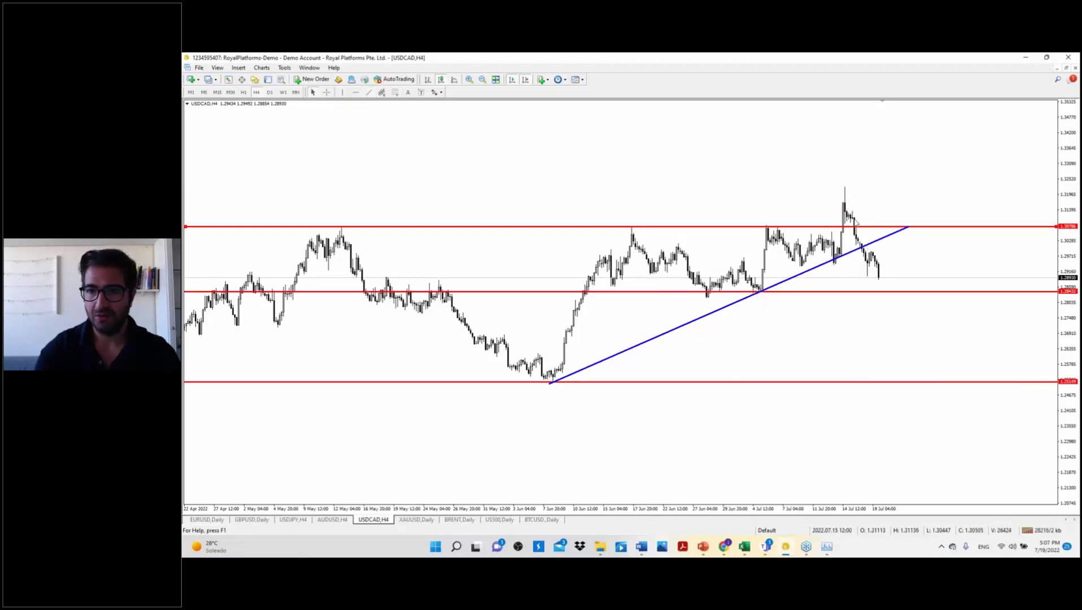
Examine the USDCAD price action around the rising trendline and horizontal levels with the crosshair on H4 and daily.
left_click(327, 92)
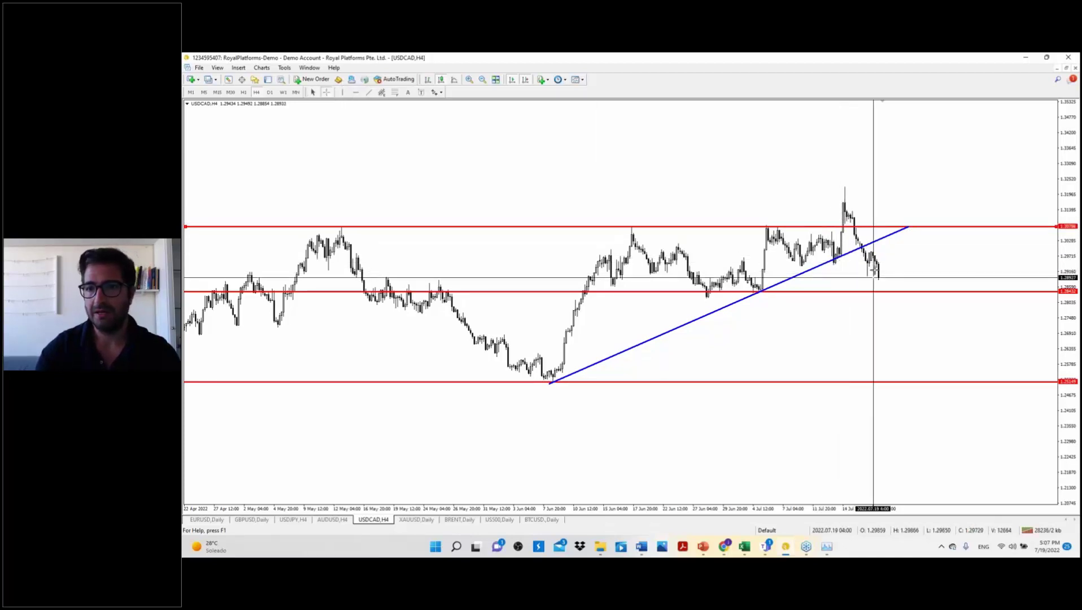
left_click(935, 288)
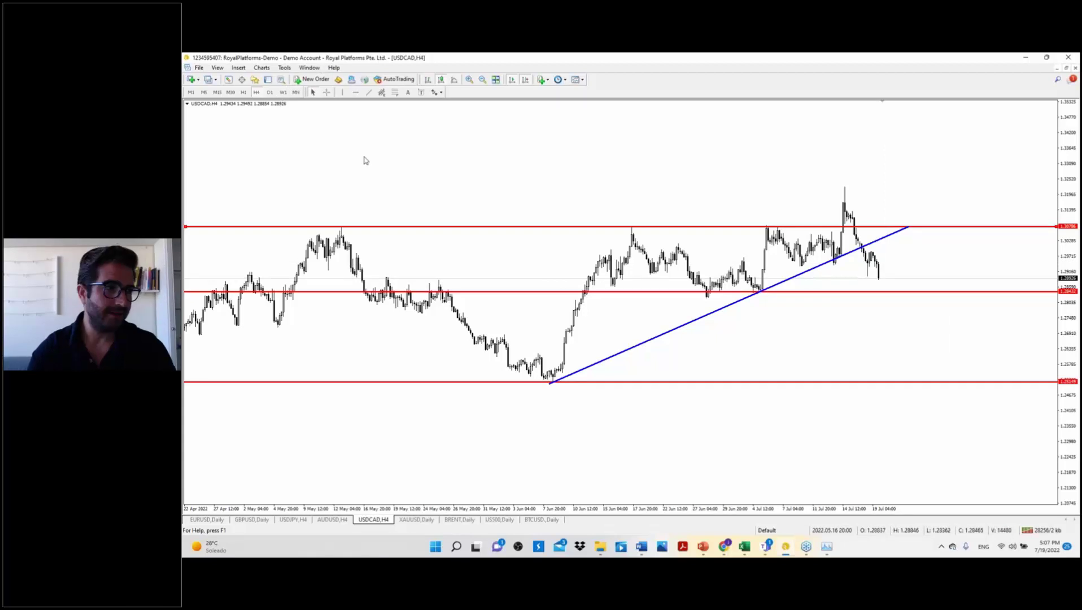
left_click(269, 93)
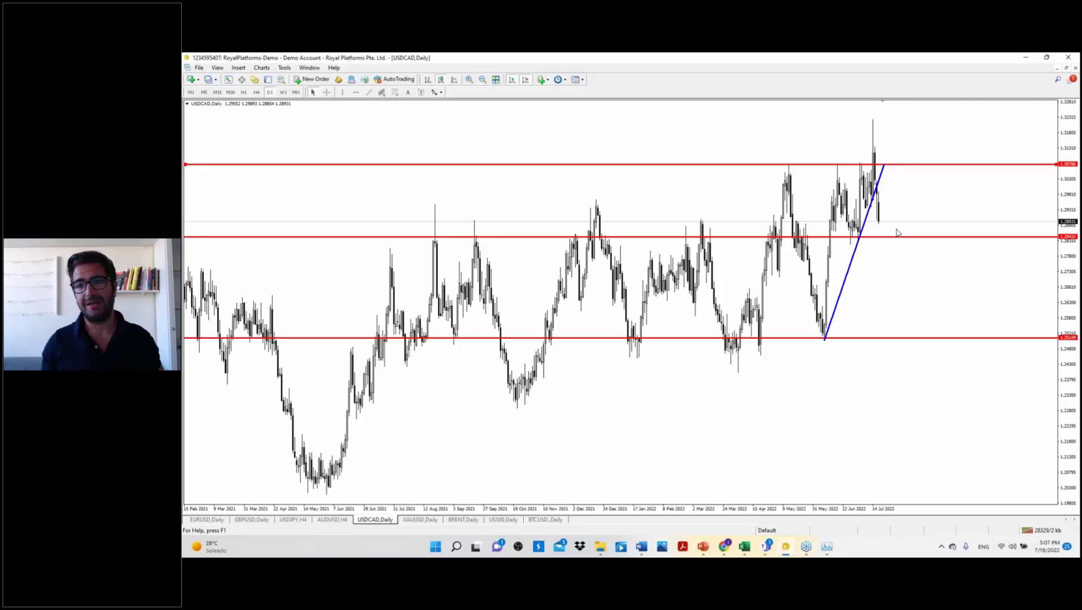
left_click(327, 92)
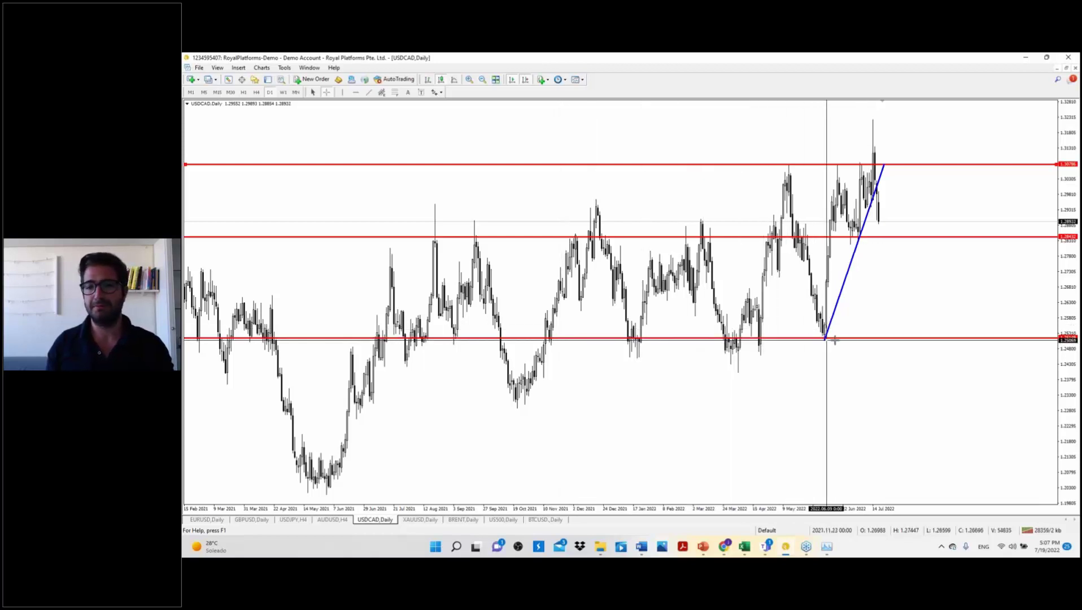
mouse_move(876, 181)
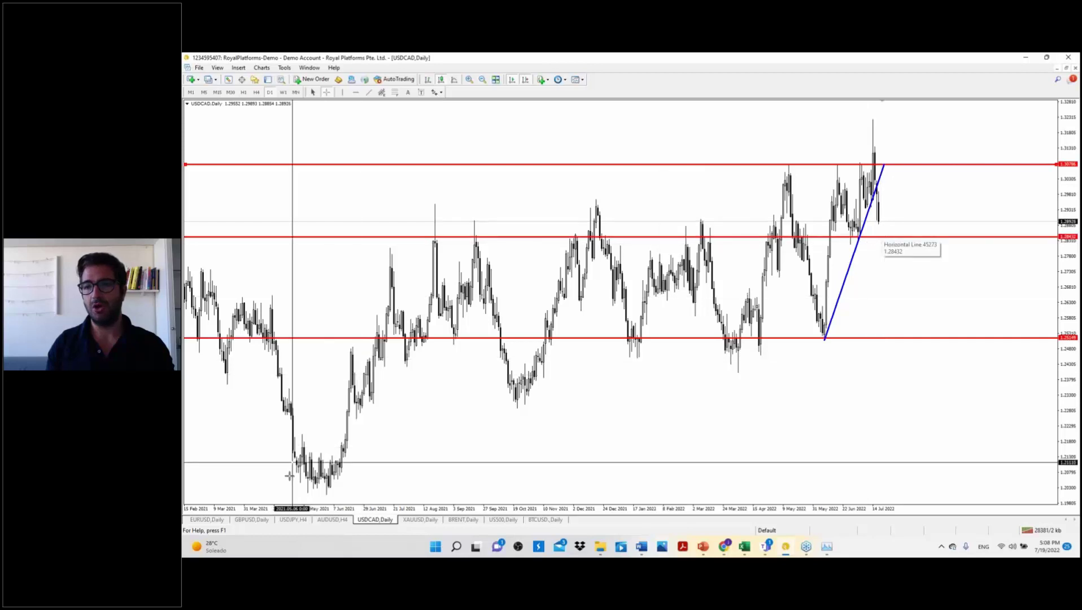
Examine the latest candles between the two horizontal levels on the XAUUSD daily chart with the crosshair.
left_click(418, 520)
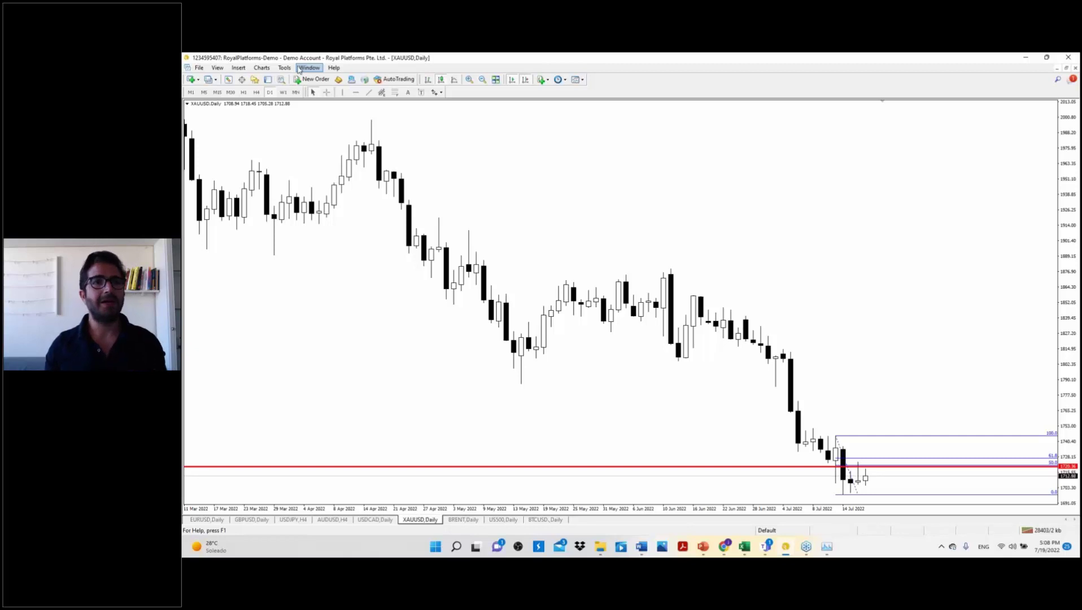
left_click(482, 80)
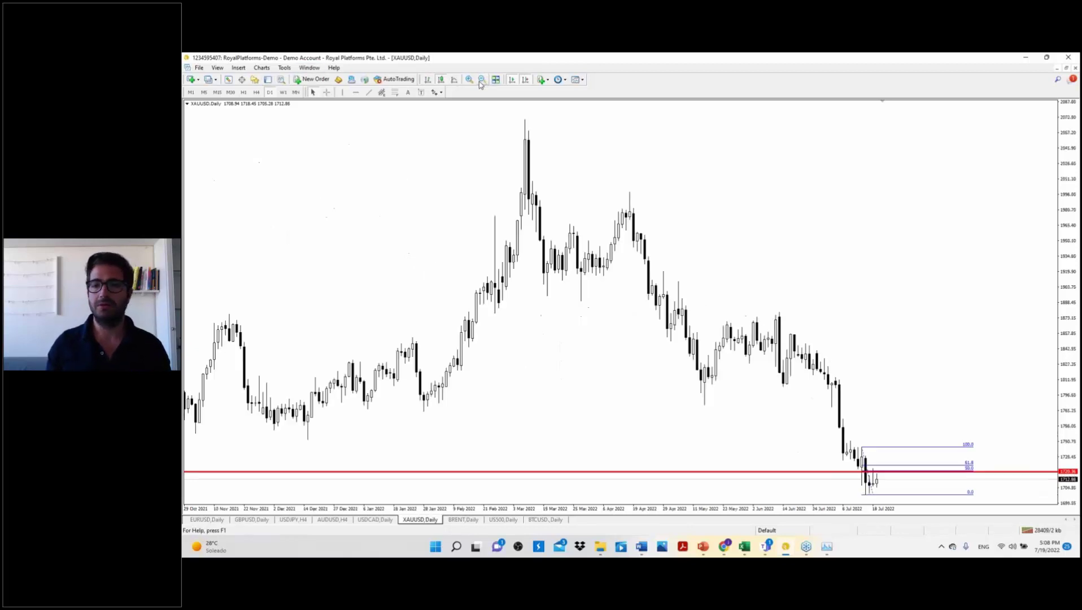
left_click_drag(1070, 138, 1072, 159)
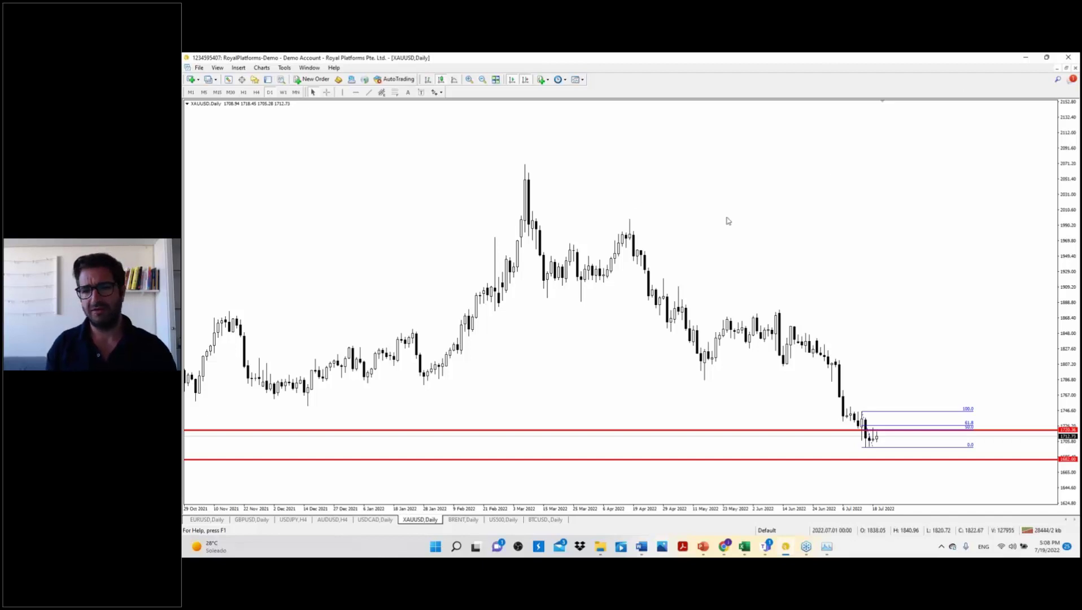
left_click(325, 92)
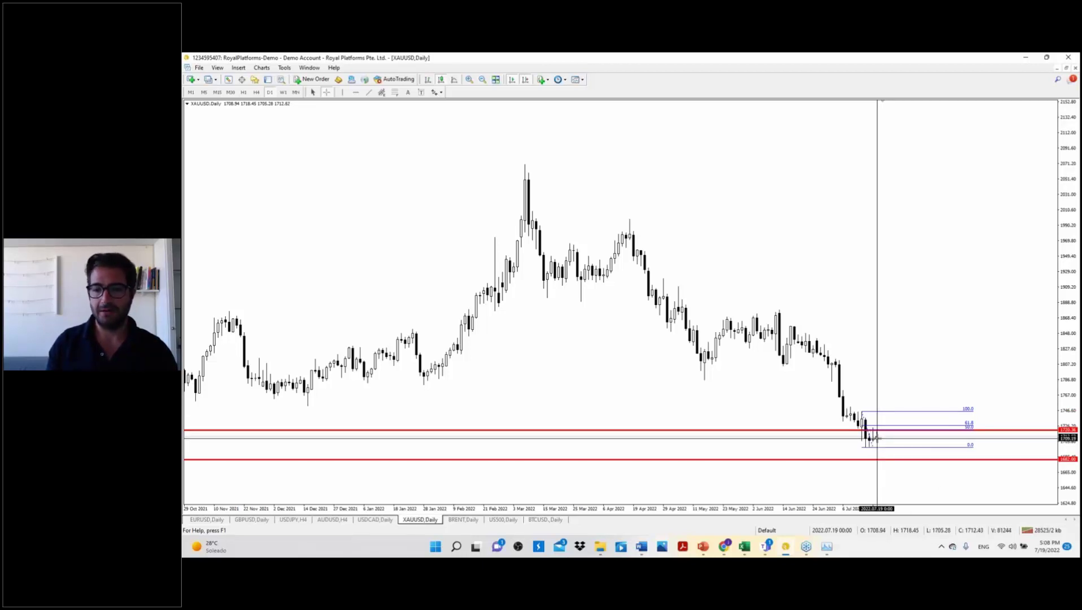
On the XAUUSD H4 chart, widen the mid-July Fibonacci retracement and draw a short steep trendline from the 13 July high to the mid-July low.
left_click(257, 92)
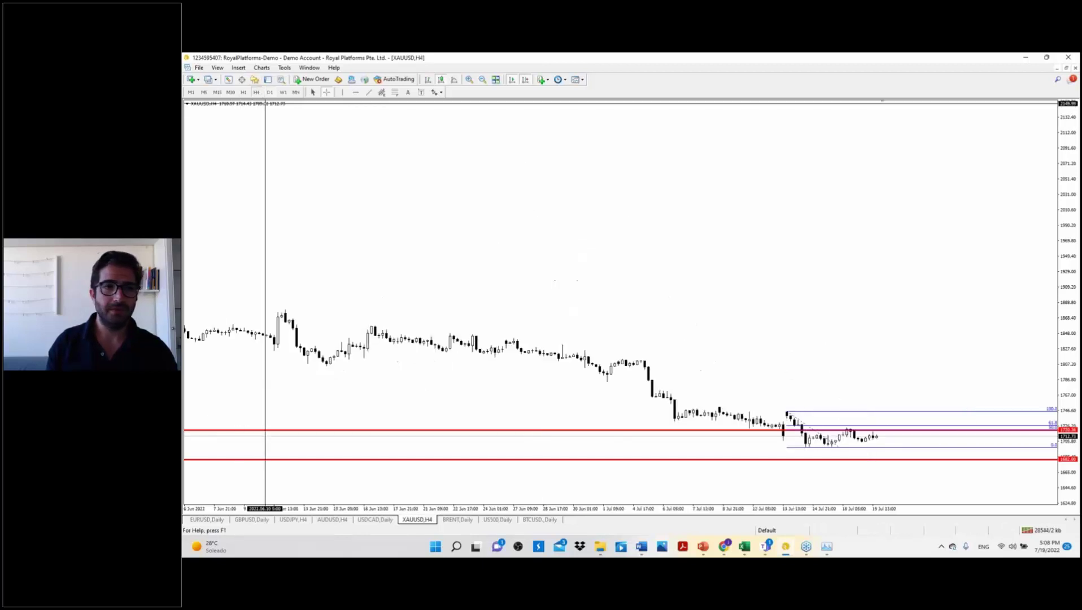
left_click(930, 276)
left_click_drag(1065, 406, 901, 191)
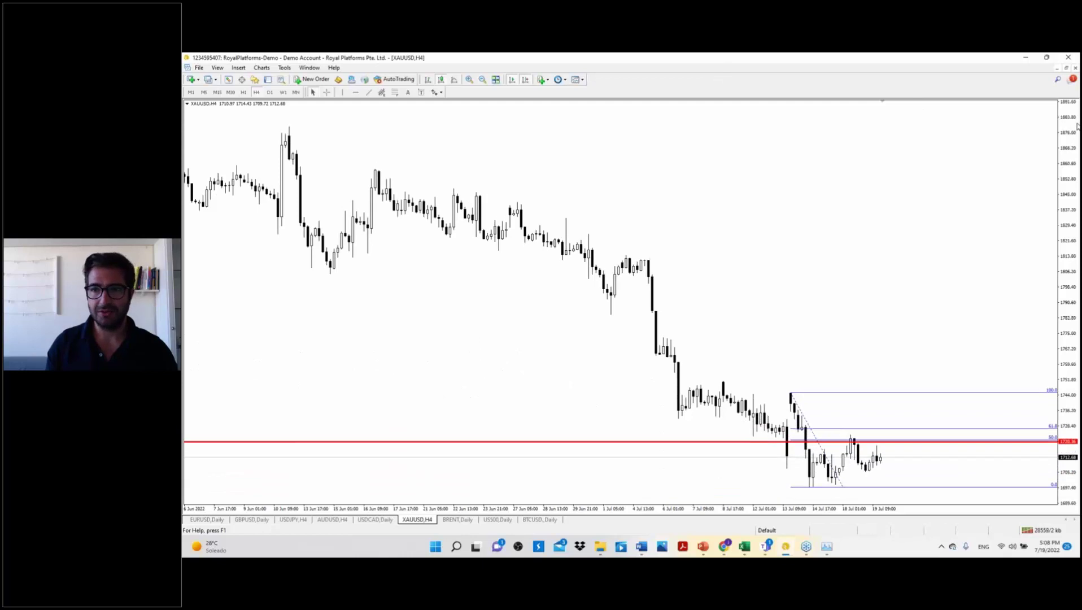
left_click_drag(1078, 126, 1012, 237)
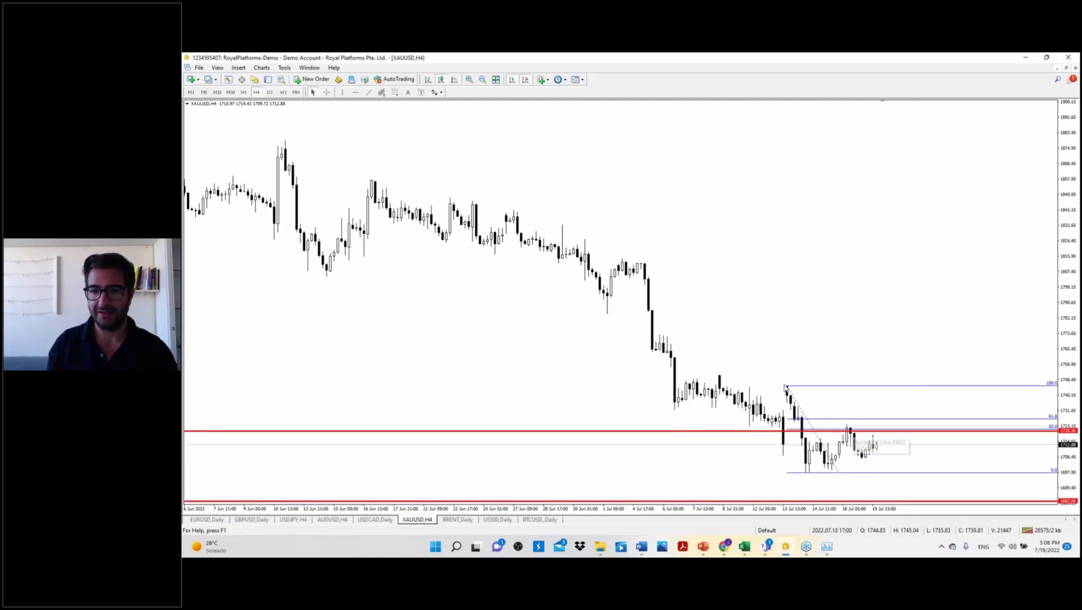
mouse_move(787, 386)
left_mouse_down()
mouse_move(652, 307)
mouse_move(743, 399)
mouse_move(772, 384)
left_mouse_up()
scroll(846, 475, "up", 2)
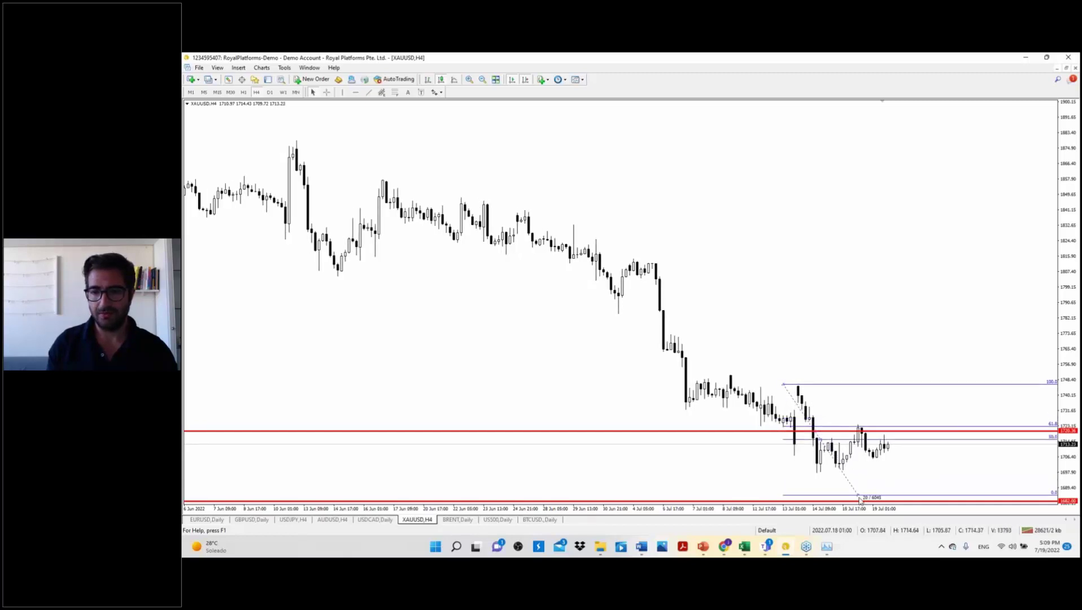
scroll(856, 476, "down", 2)
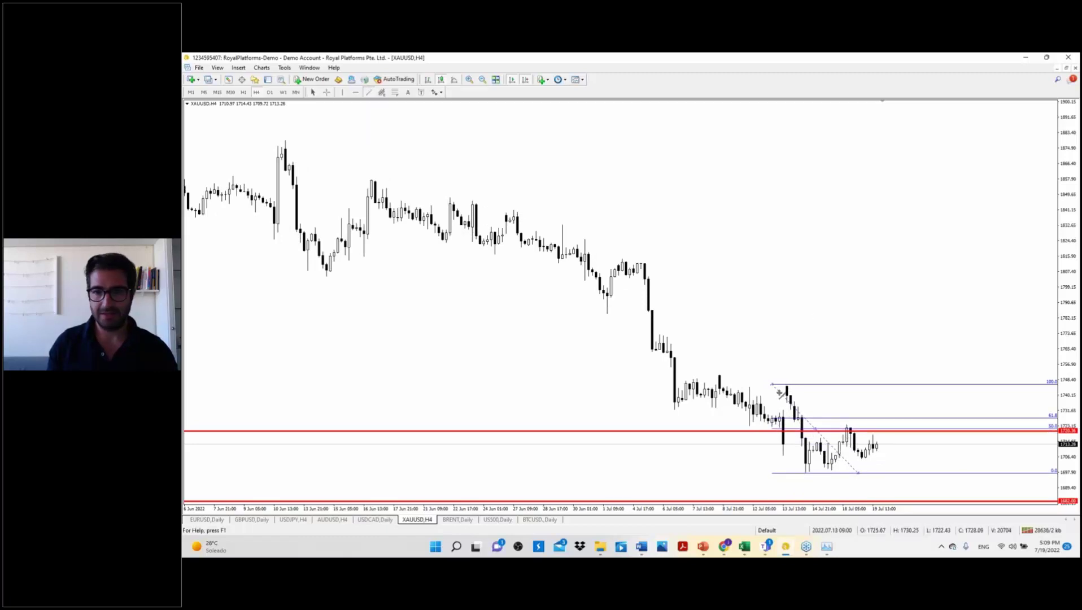
left_click_drag(787, 385, 818, 472)
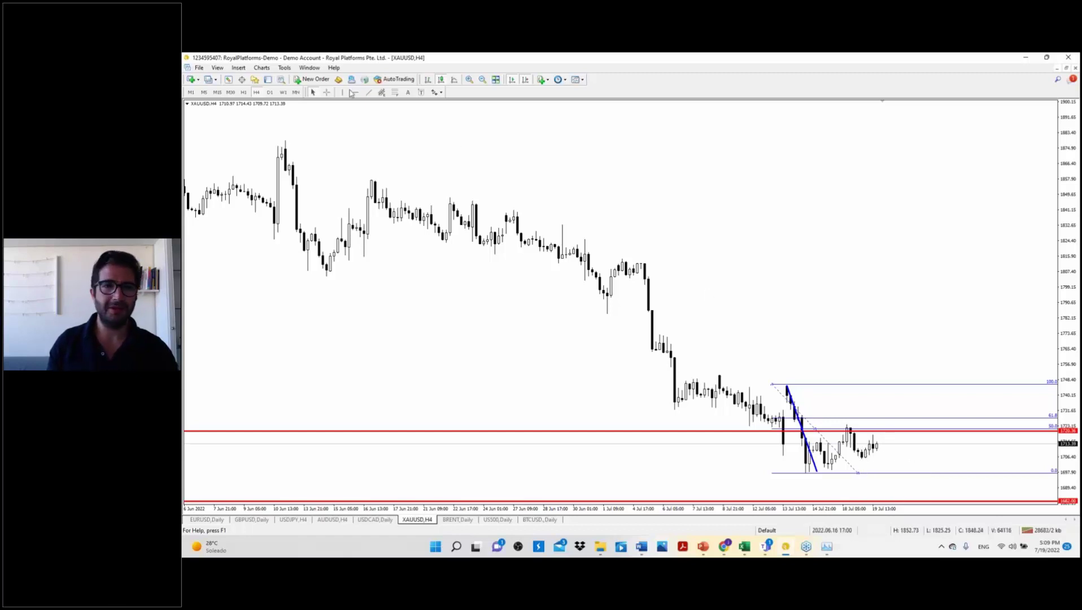
Return XAUUSD to daily to review price against its two lower horizontal levels, and open the BRENT daily chart.
left_click(270, 94)
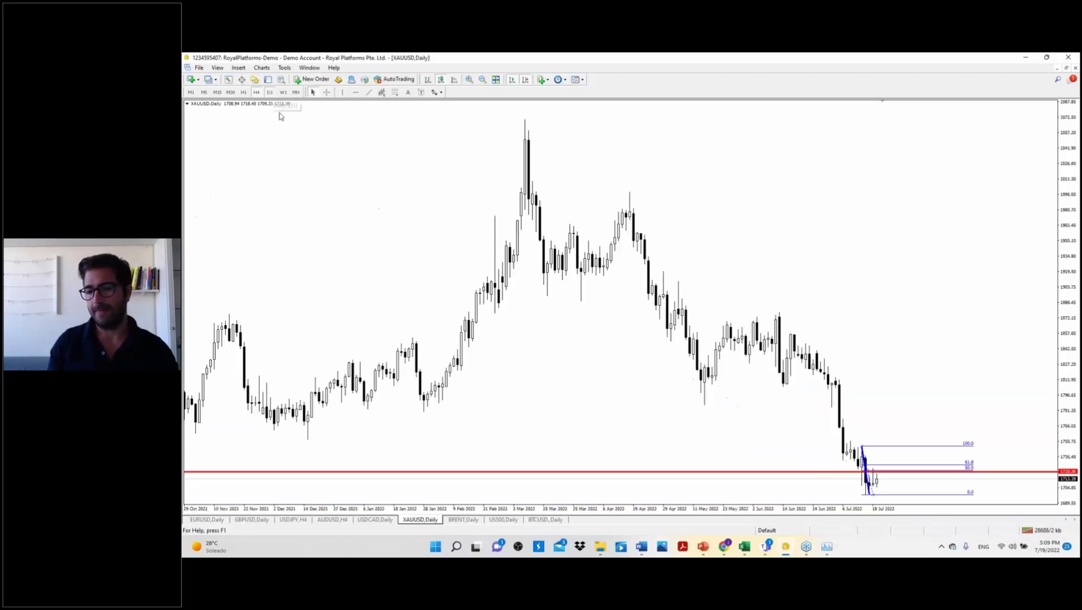
left_click_drag(1071, 184, 1072, 207)
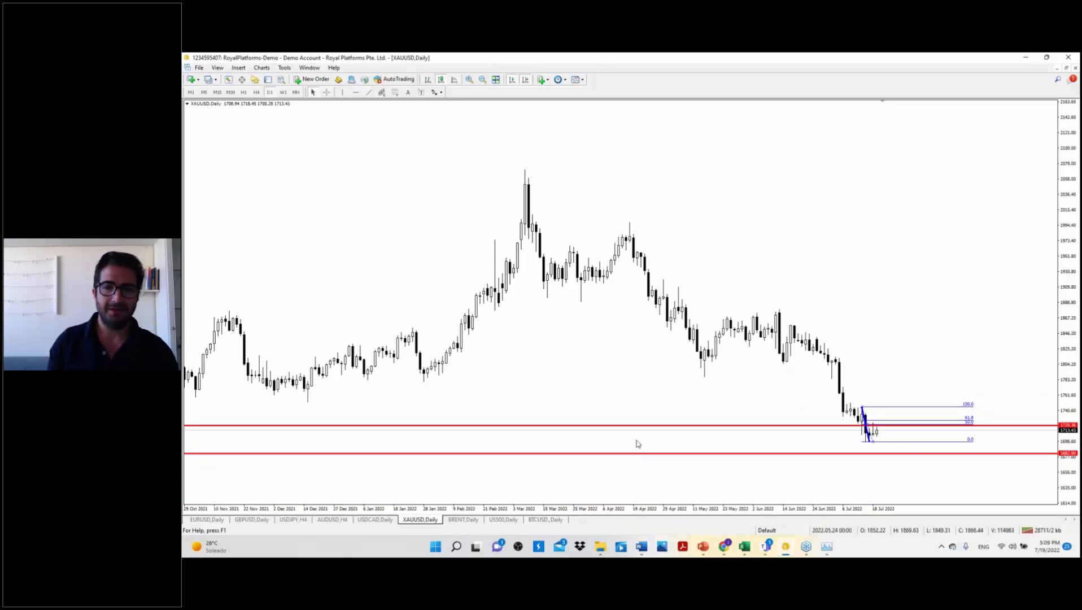
left_click_drag(711, 303, 832, 302)
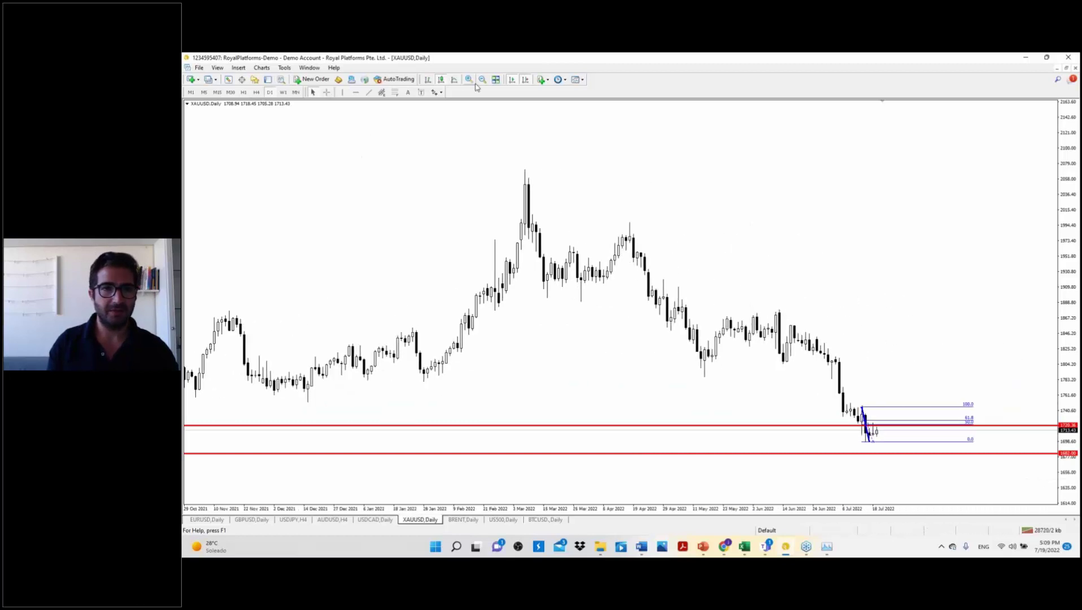
left_click(512, 80)
left_click_drag(390, 283, 802, 285)
left_click_drag(339, 410, 484, 410)
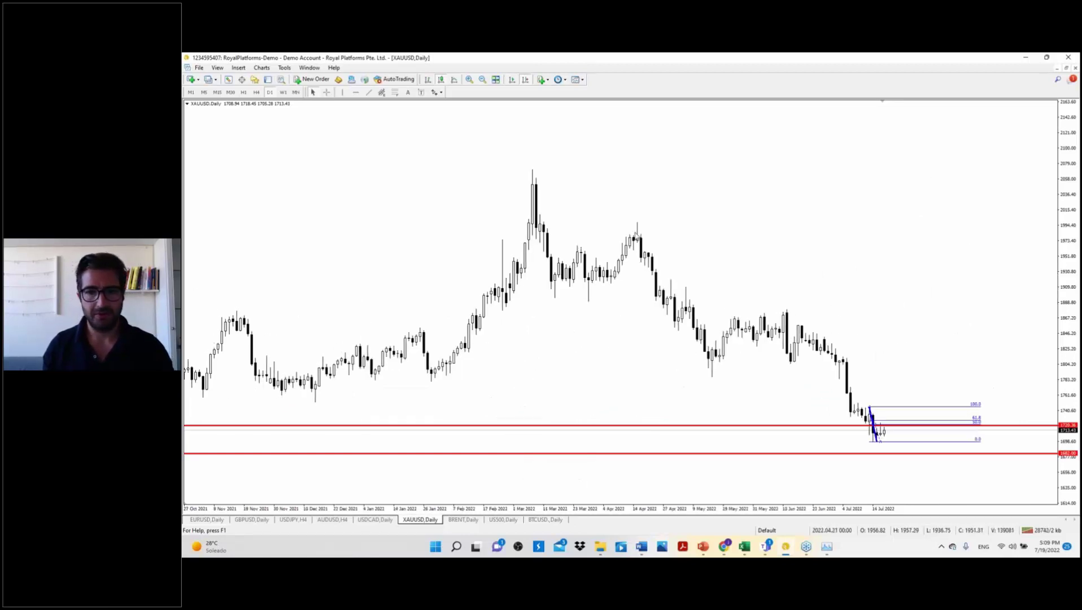
left_click(457, 520)
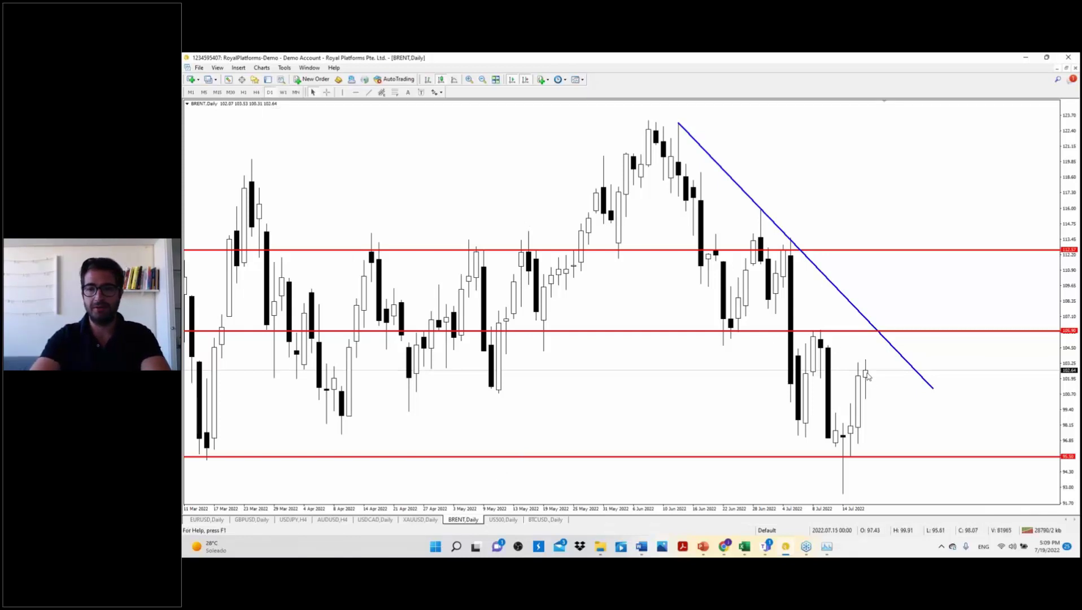
Highlight the mid-July rising candles on the BRENT daily chart with a filled rectangle and delete it.
left_click(237, 68)
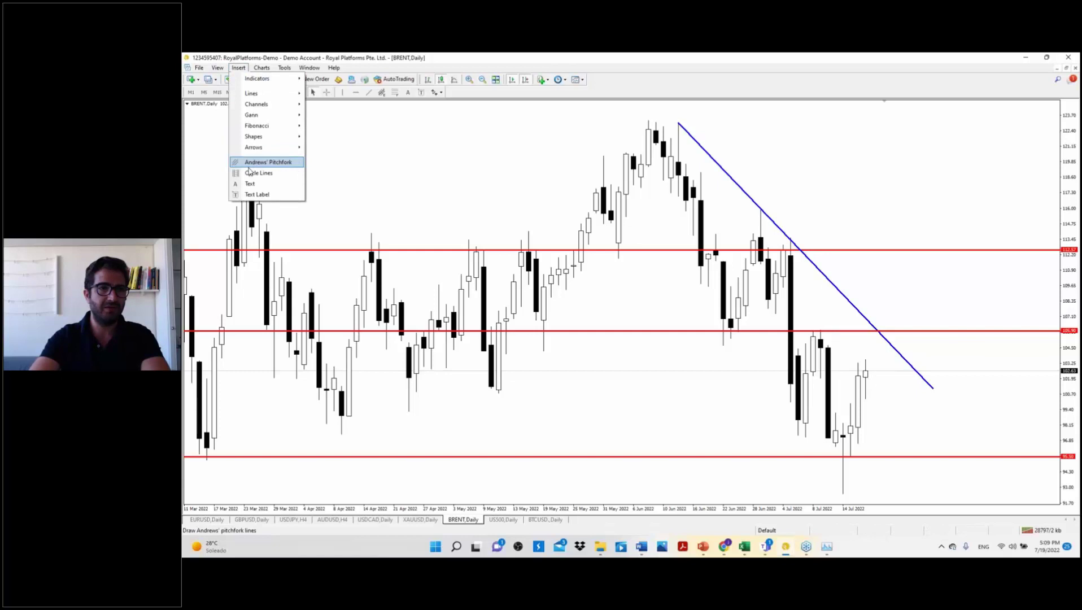
mouse_move(266, 147)
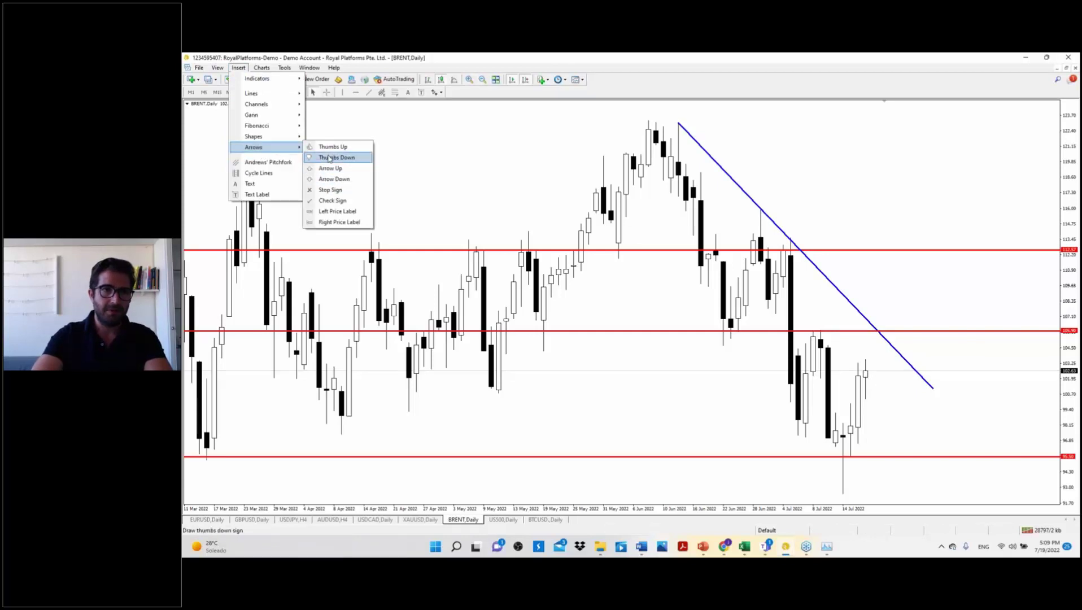
left_click(322, 141)
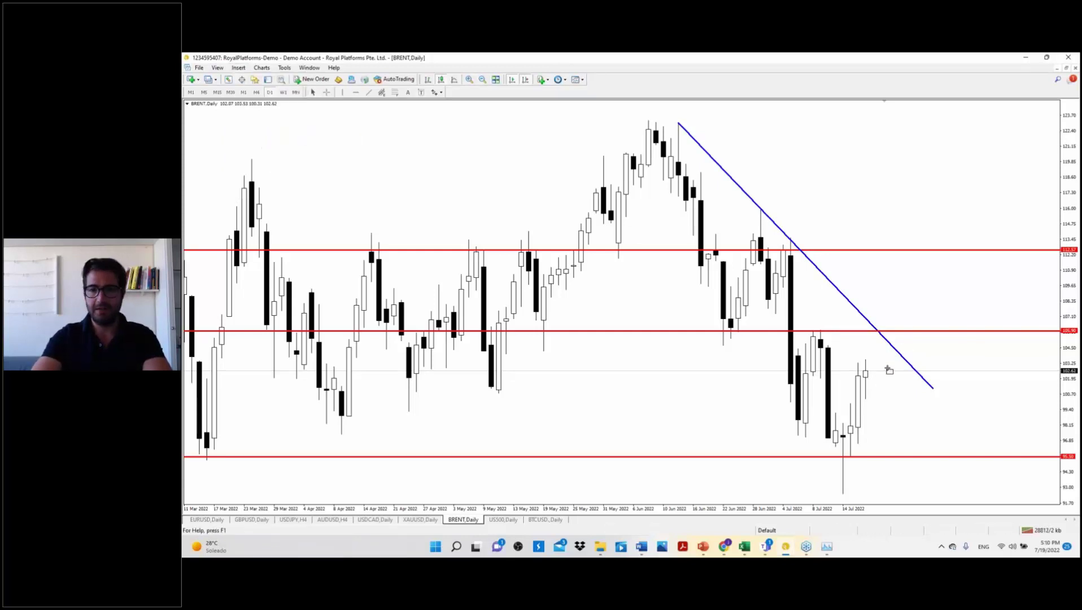
left_click_drag(851, 356, 865, 450)
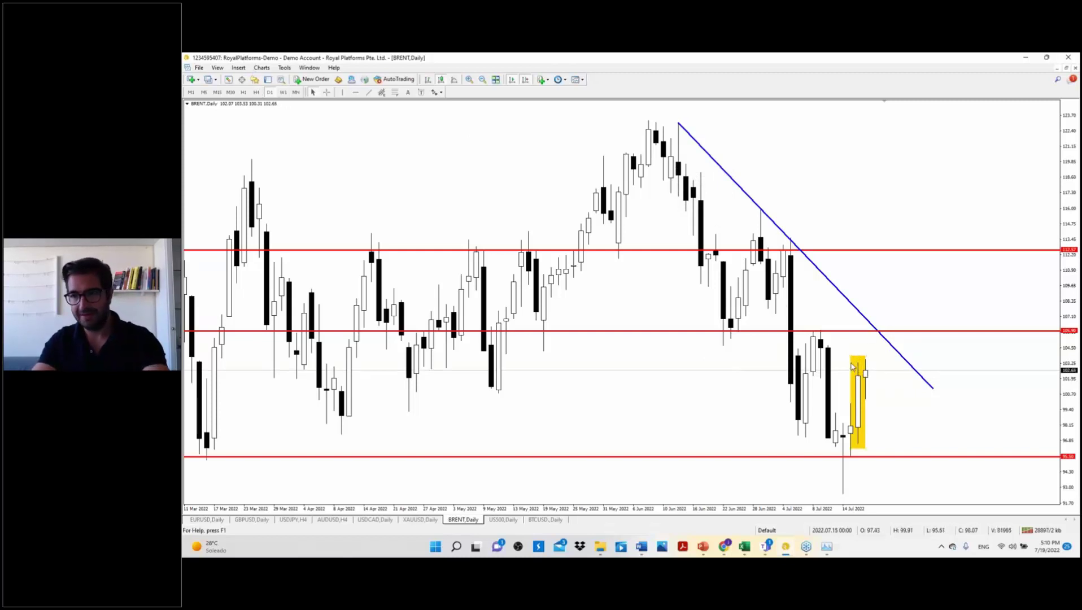
key("BackSpace")
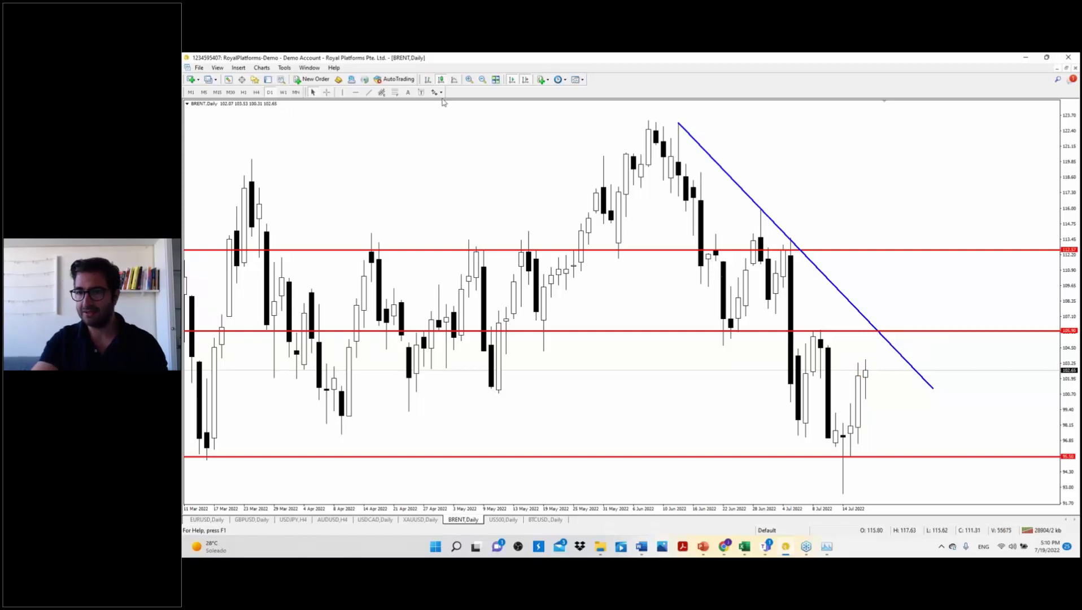
Compare the late-June and mid-July rallies on BRENT with a trendline drawn along the first and moved onto the second, and delete it.
left_click(326, 92)
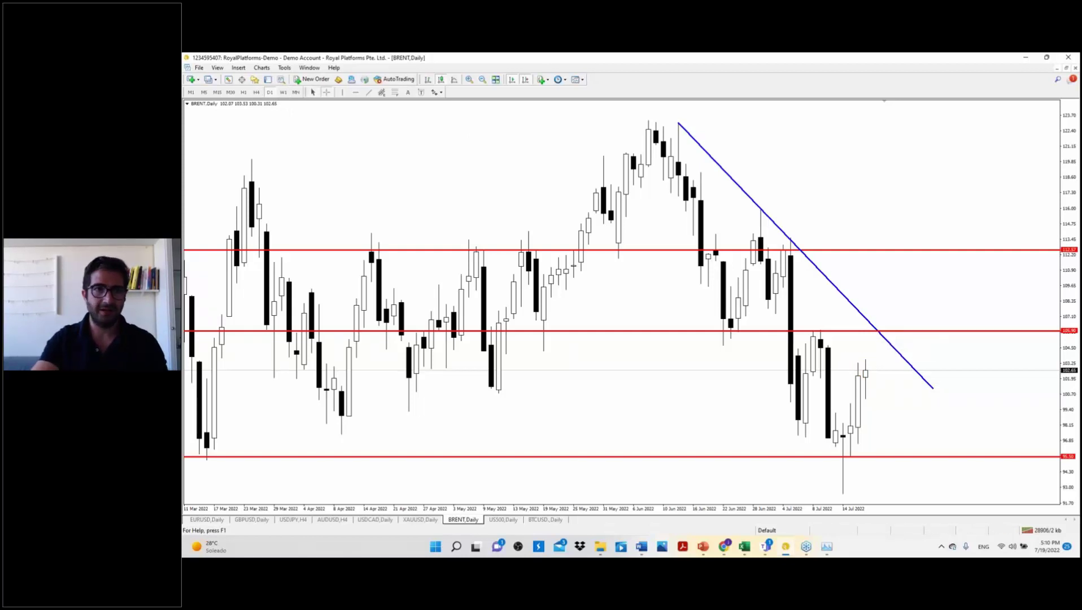
left_click(885, 324)
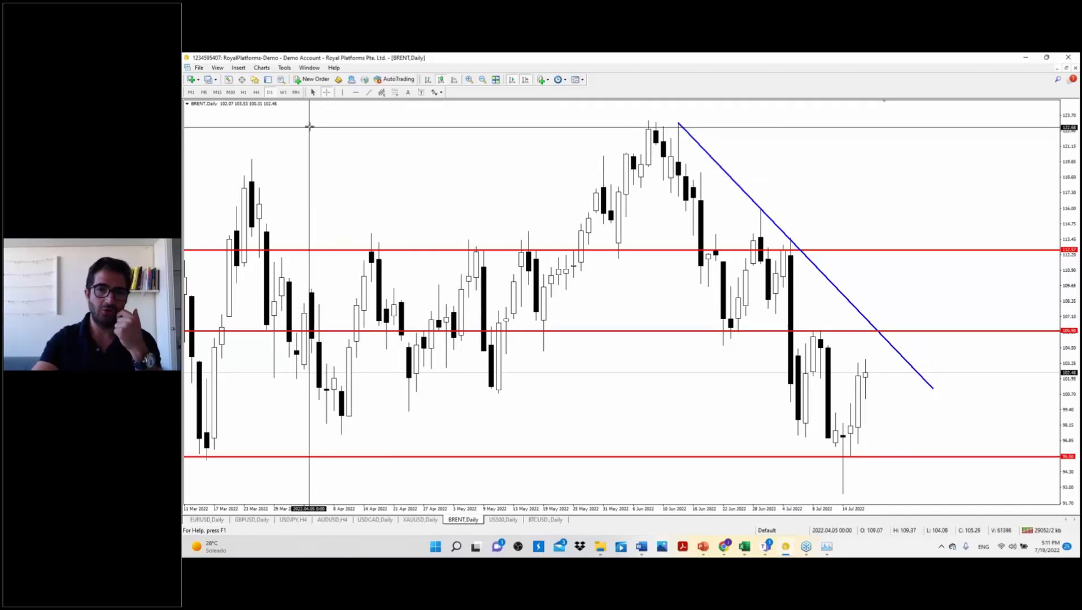
left_click(369, 92)
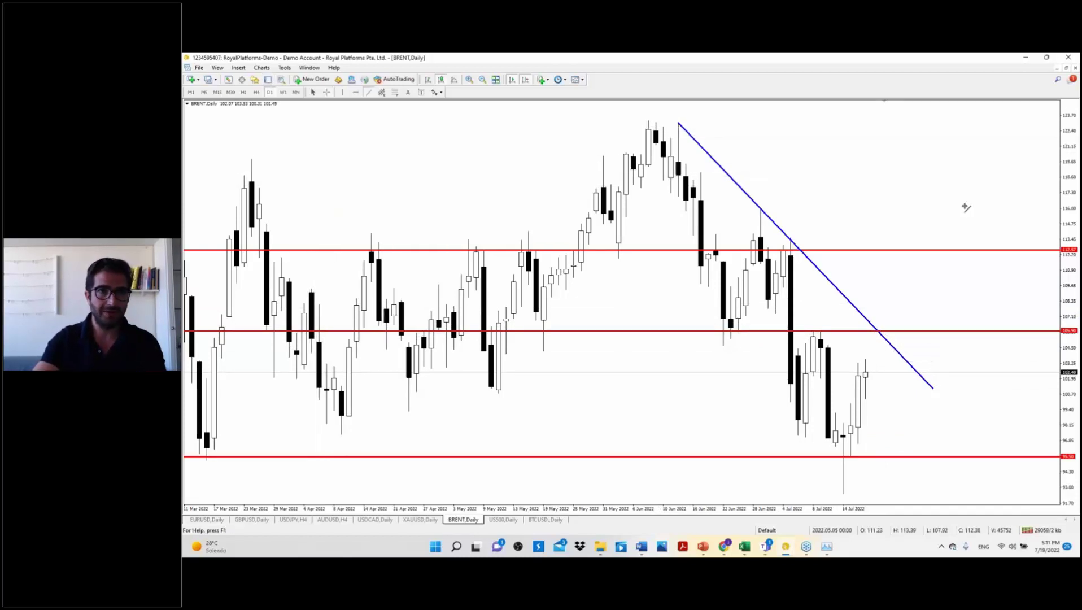
left_click_drag(724, 346, 761, 210)
left_click_drag(745, 280, 862, 428)
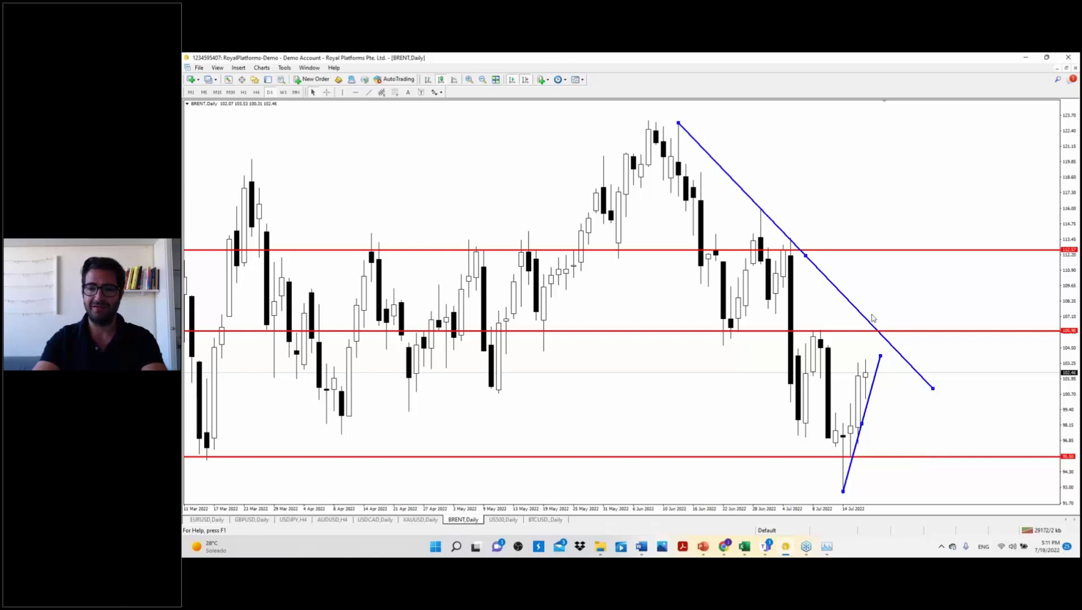
left_click_drag(863, 420, 874, 181)
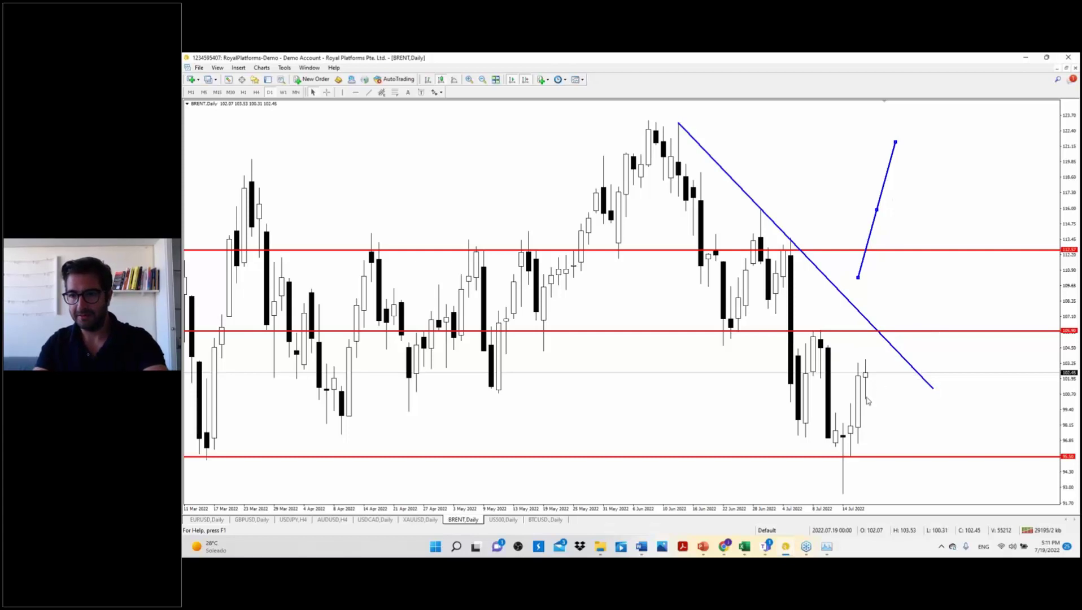
key("Delete")
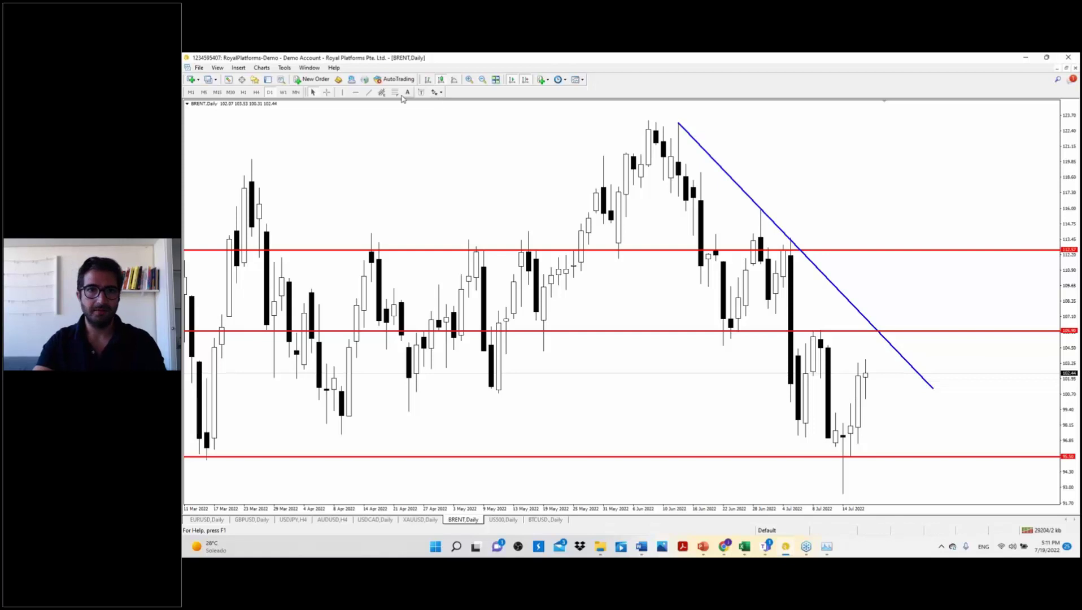
Draw a trendline from BRENT's late-June low to the early-July low, try projecting it down from the early-July low, and return it.
left_click(327, 93)
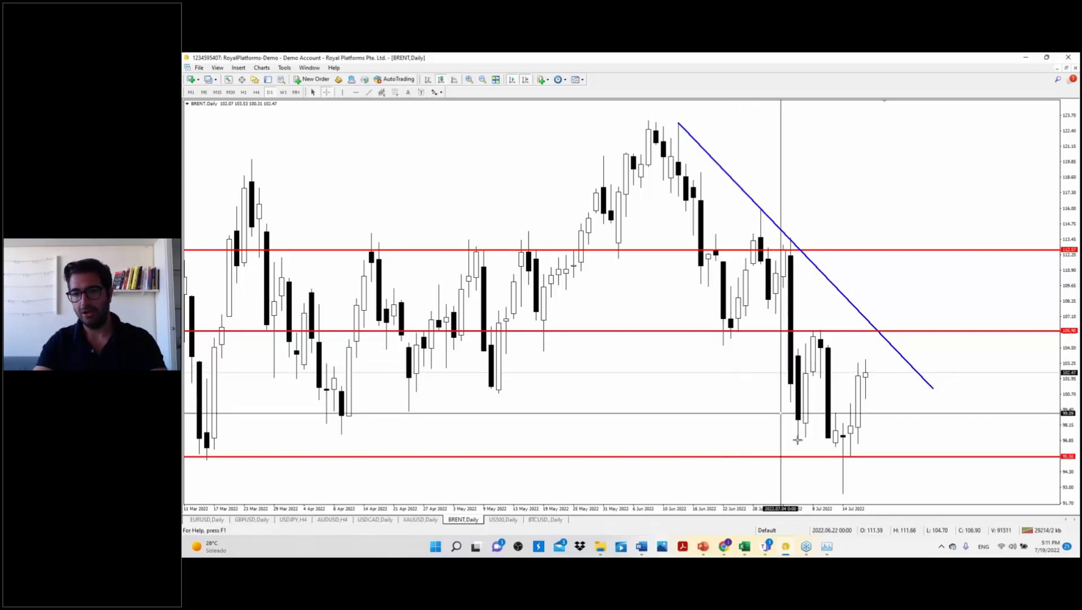
left_click(369, 92)
left_click_drag(723, 345, 798, 435)
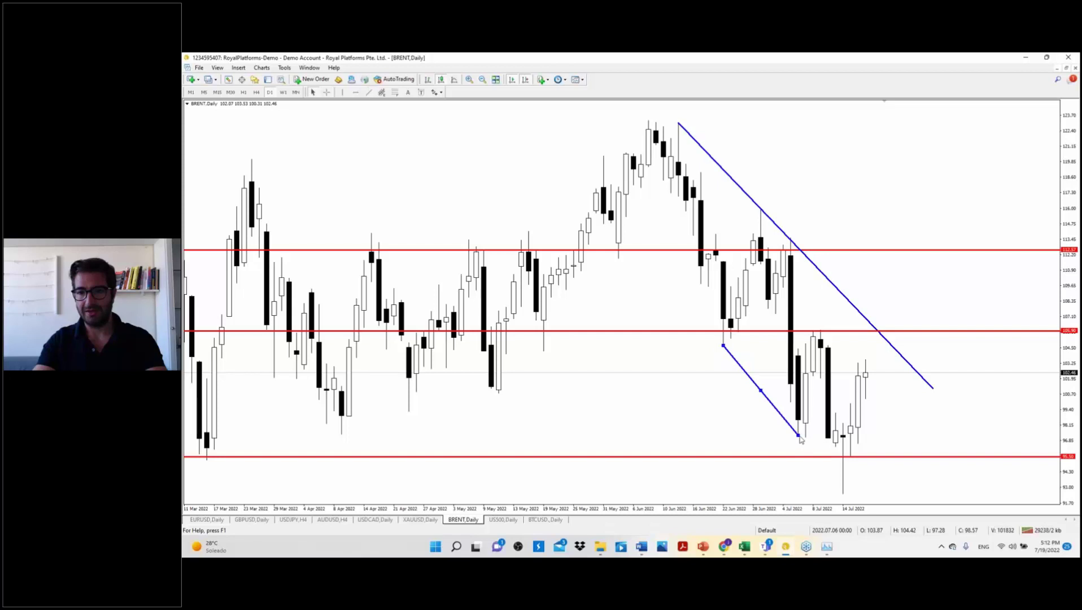
left_click_drag(768, 402, 839, 485)
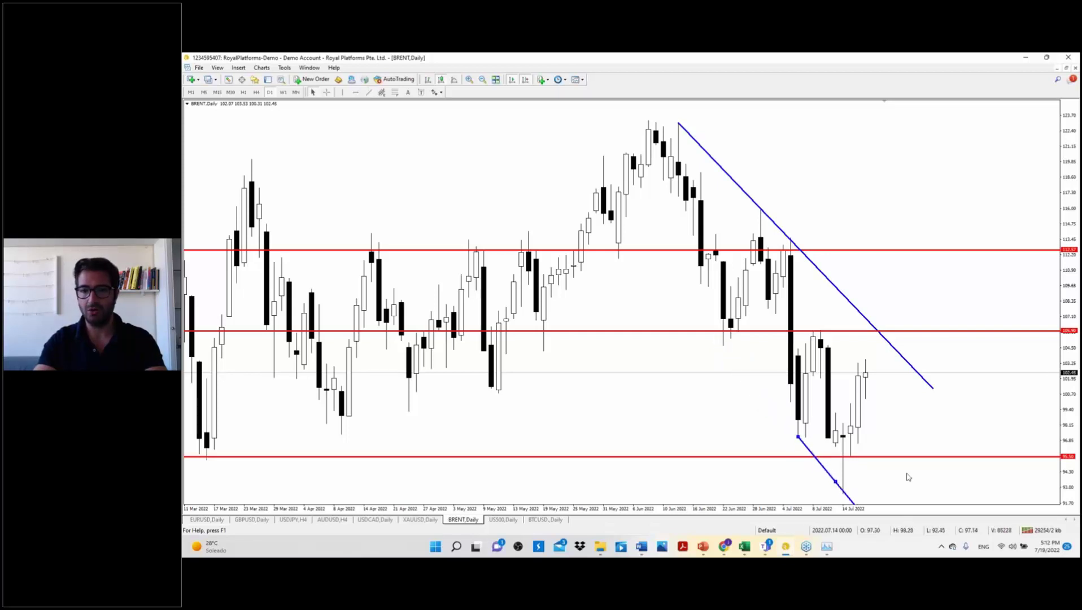
left_click_drag(1075, 168, 1075, 203)
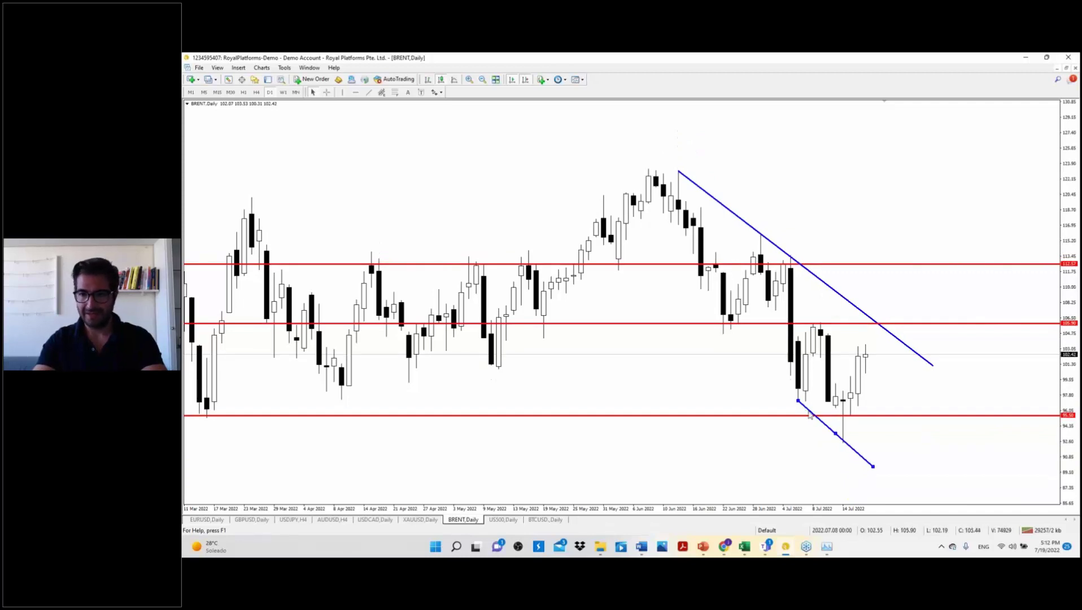
left_click_drag(840, 440, 762, 370)
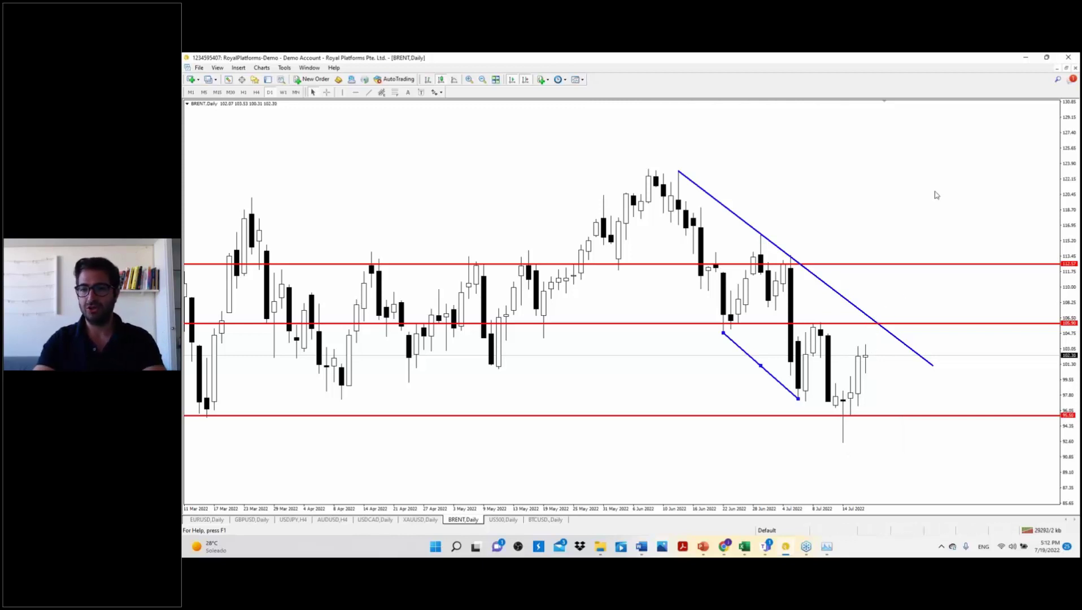
Open the US500 daily chart and add a third horizontal level near the late-February low, lowering it slightly to fit the mid-May high.
left_click(503, 520)
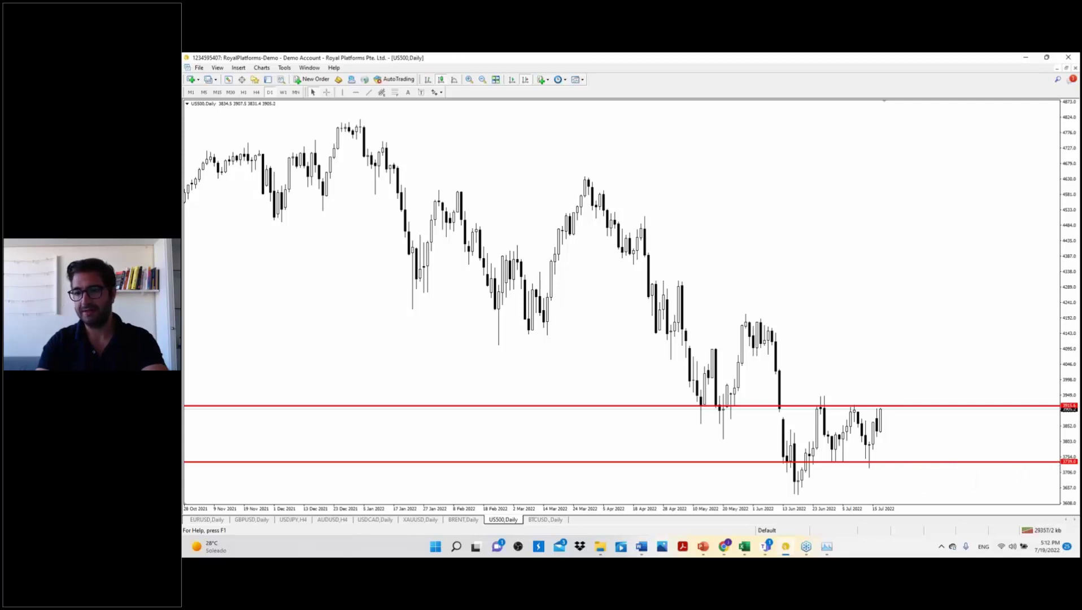
double_click(1051, 408)
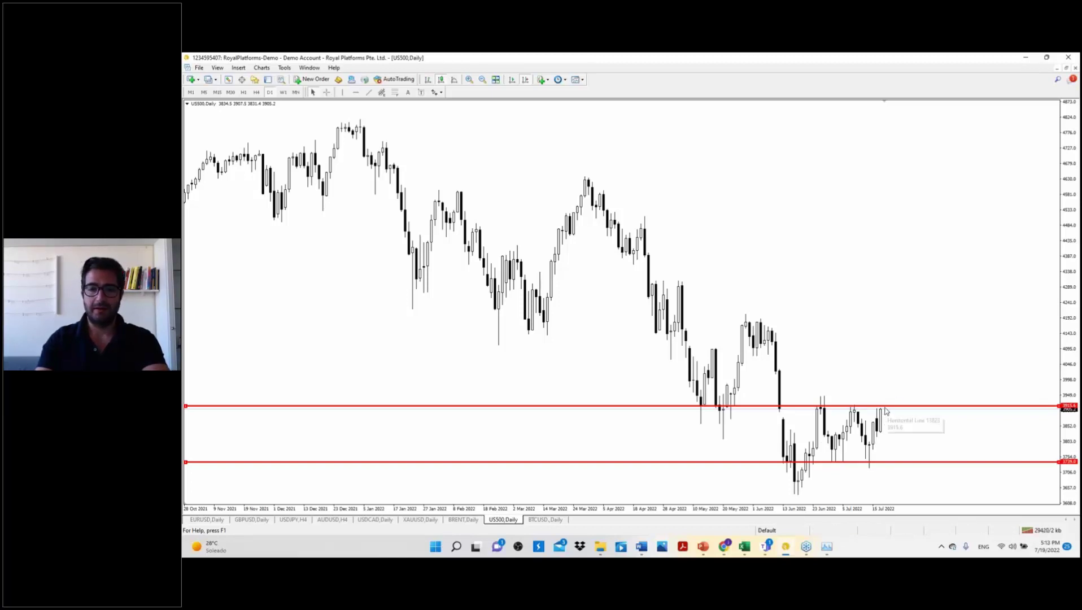
mouse_move(884, 412)
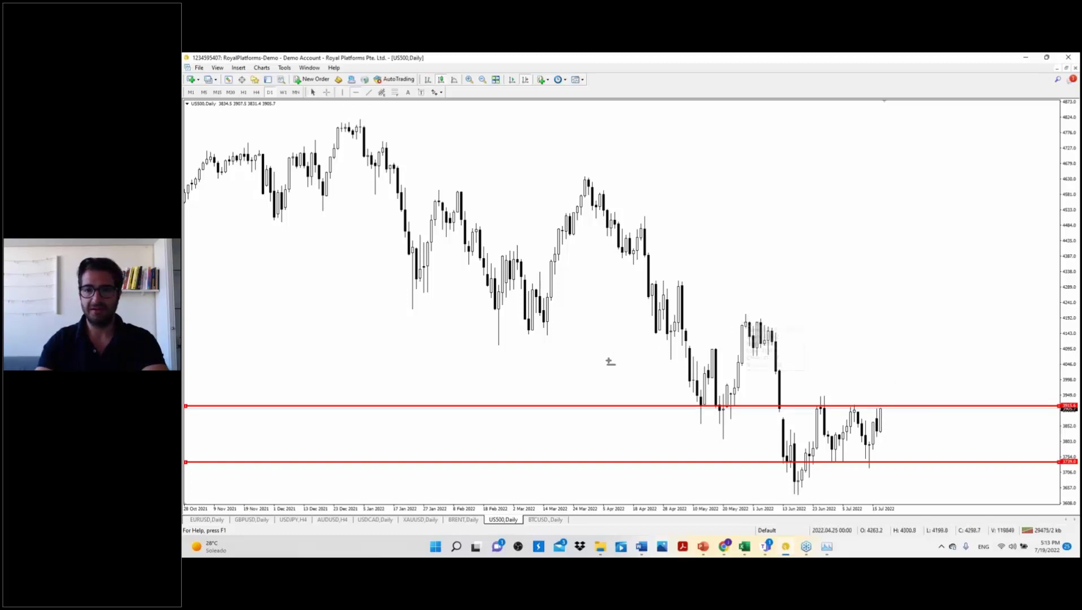
left_click(497, 344)
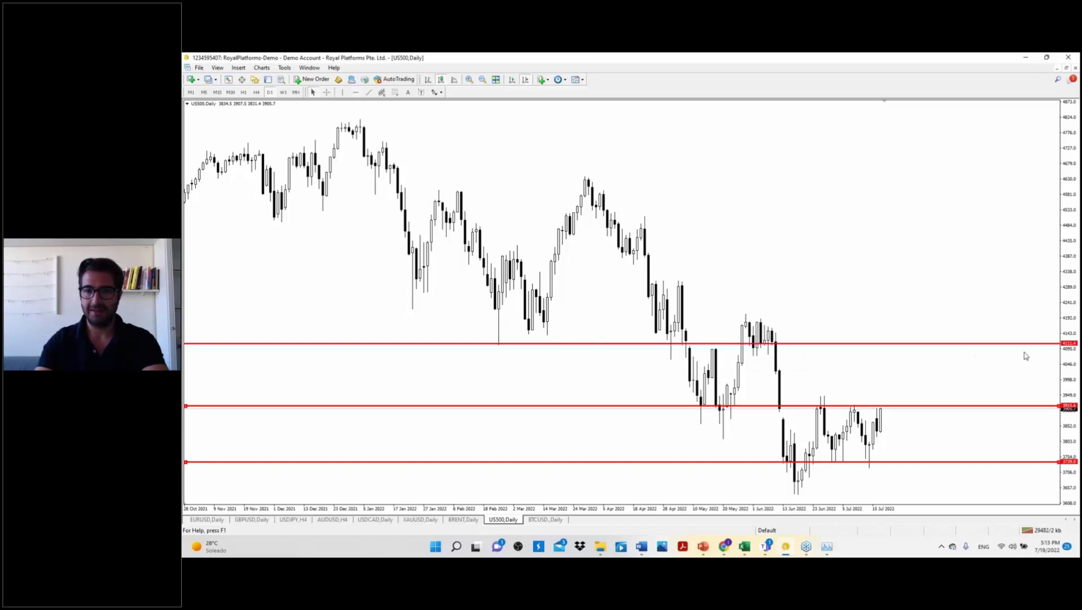
left_click_drag(1057, 347, 1056, 351)
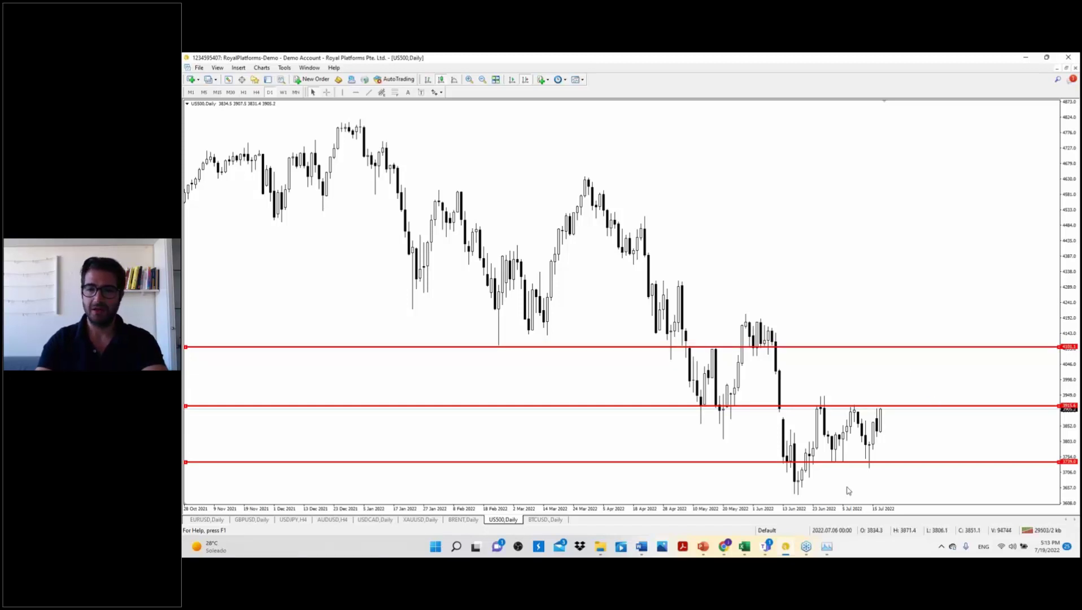
Mark the two recent touches of US500's lowest horizontal level, around early July and mid-July, with small filled rectangles.
left_click(239, 67)
mouse_move(261, 139)
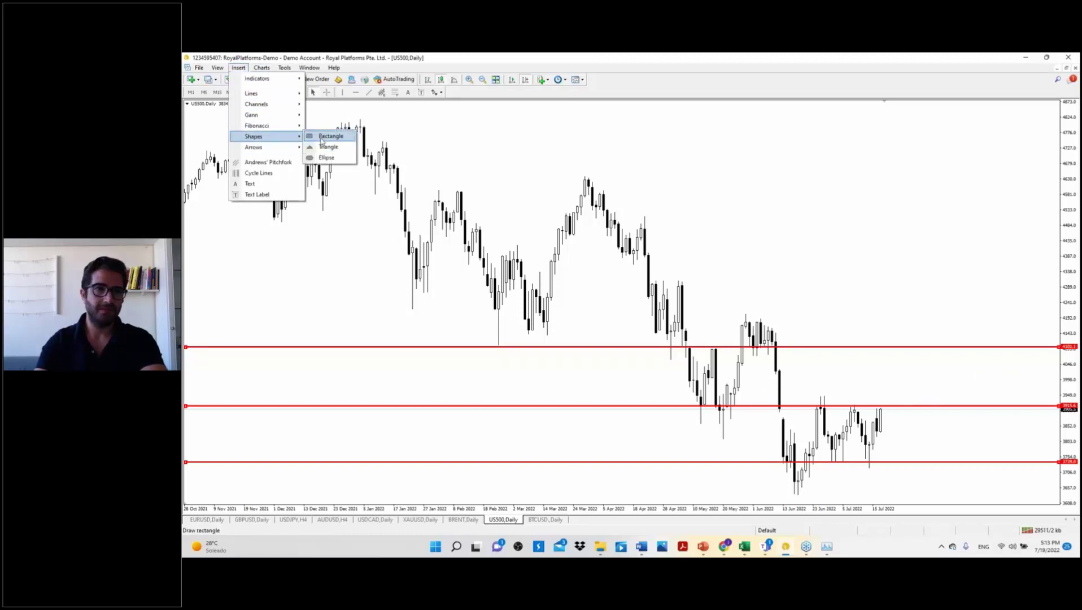
left_click(326, 136)
left_click_drag(833, 462, 846, 475)
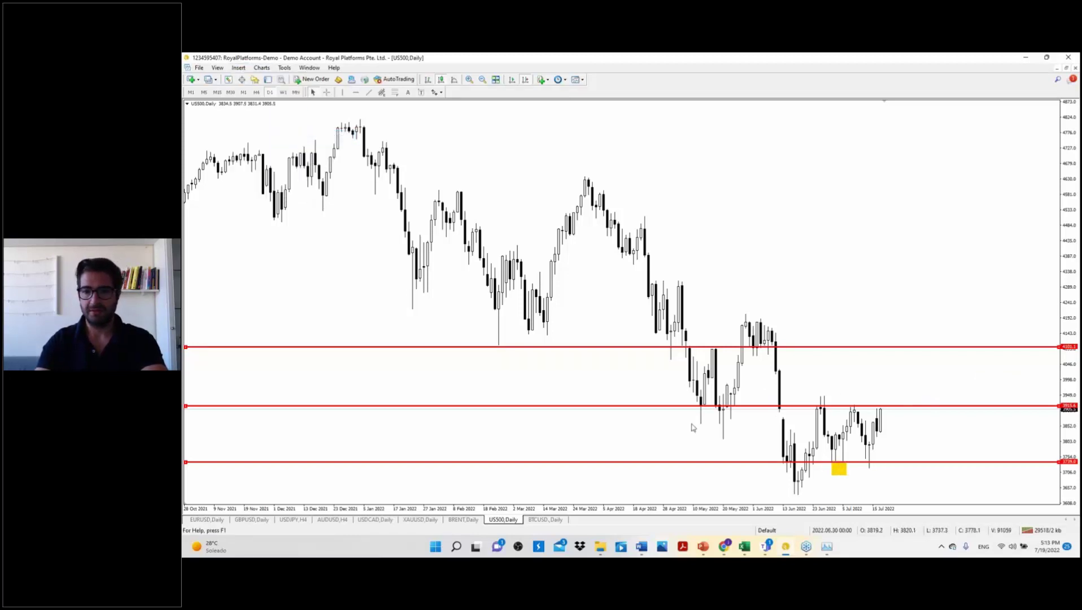
left_click(238, 68)
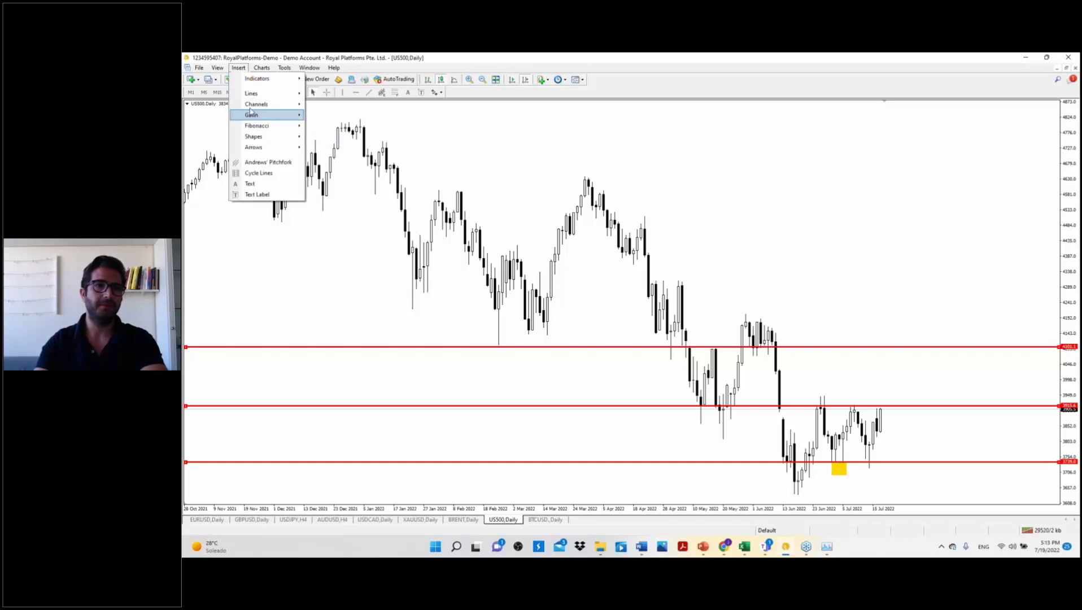
mouse_move(269, 141)
left_click(329, 137)
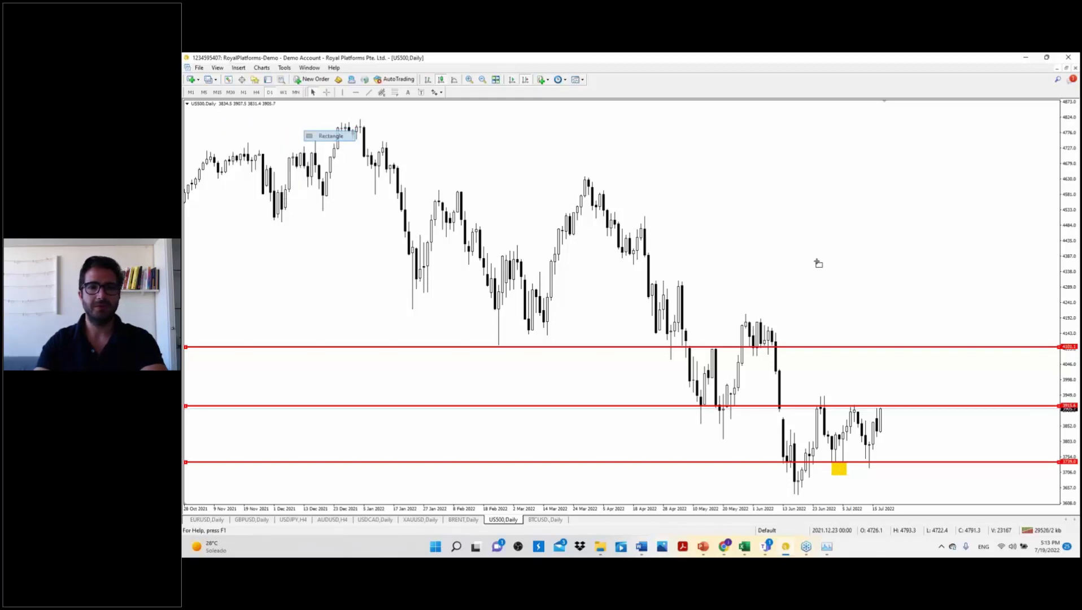
left_click_drag(880, 470, 880, 477)
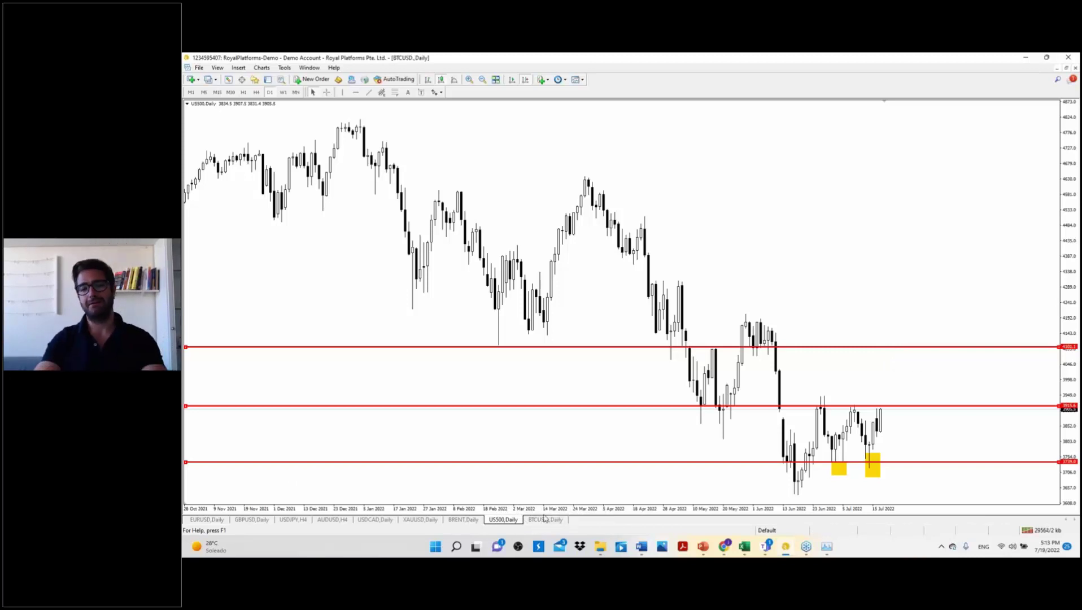
Open the BTCUSD daily chart and enclose the June–July sideways range in a near-horizontal equidistant channel extending past the latest candle.
left_click(545, 519)
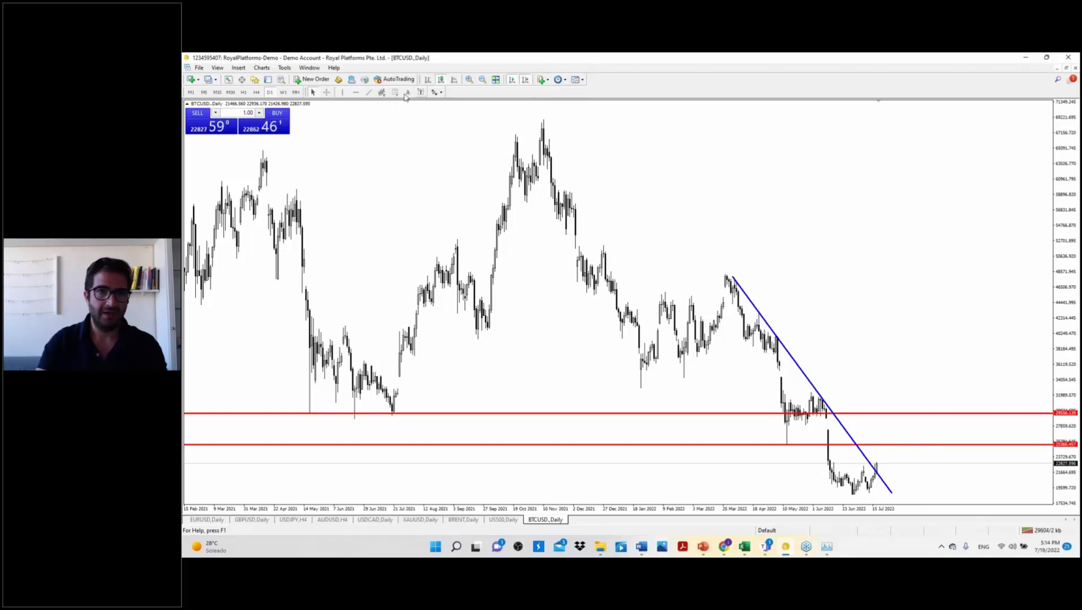
left_click(382, 92)
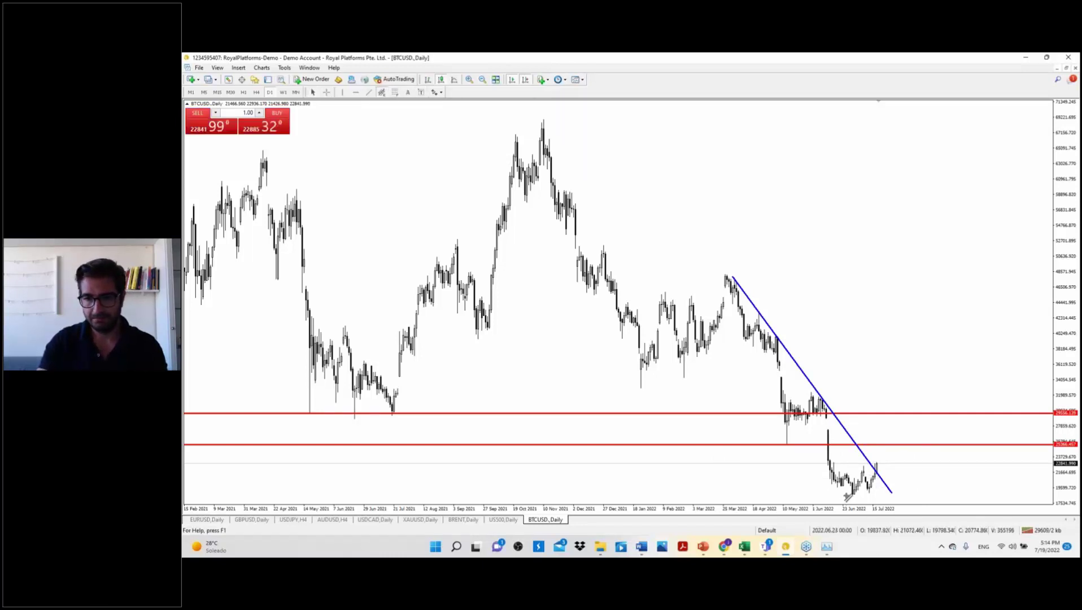
left_click_drag(843, 495, 904, 497)
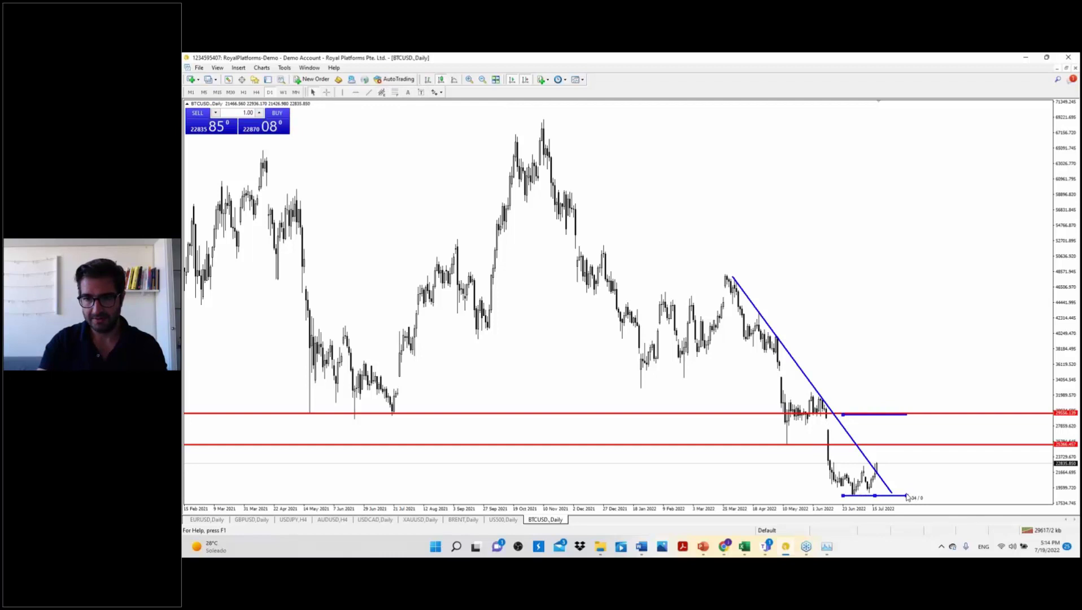
left_click_drag(844, 419, 821, 462)
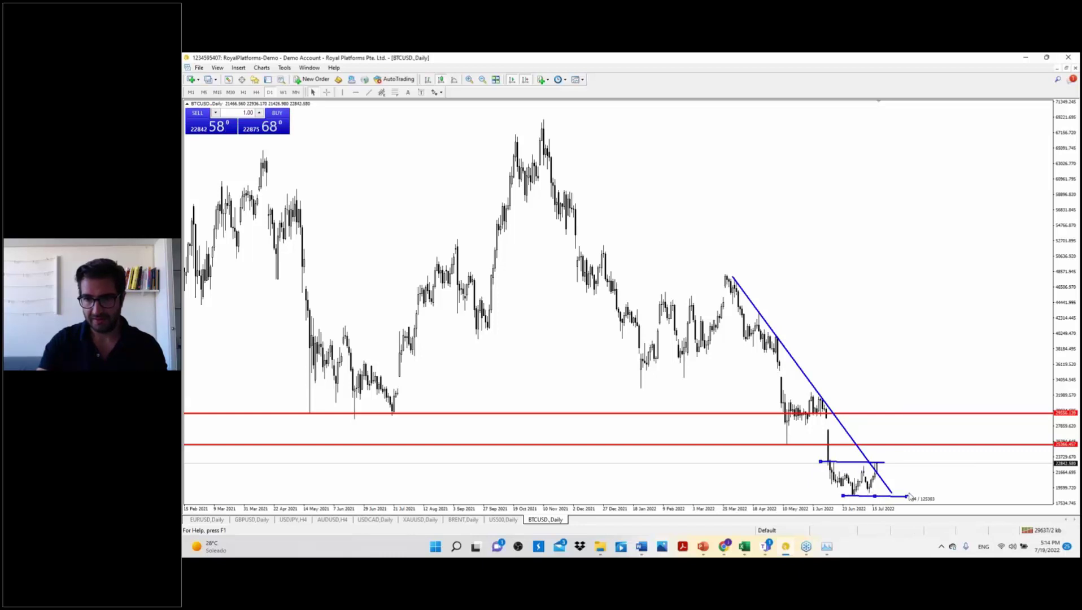
left_click_drag(910, 496, 916, 496)
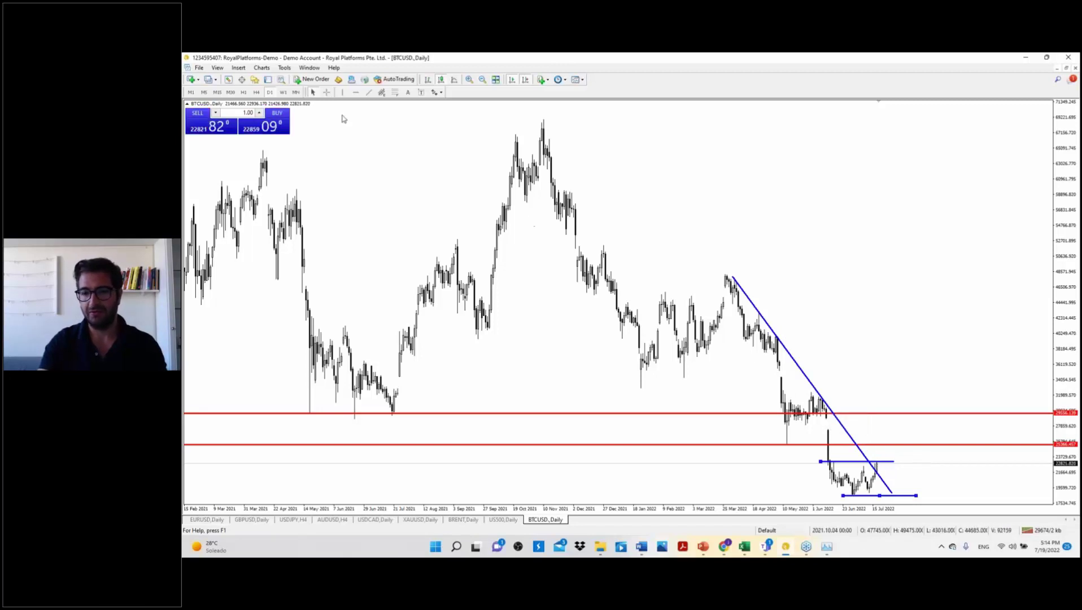
Examine BTCUSD's latest price against the channel top and the horizontal levels above on daily and H4, and return to daily.
left_click(328, 93)
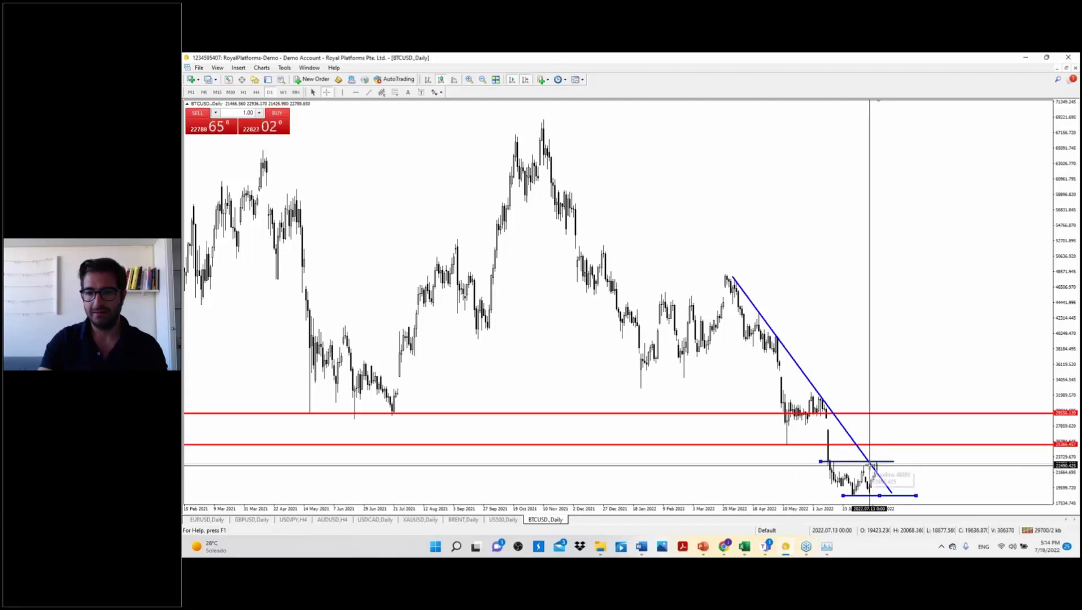
left_click_drag(887, 445, 887, 444)
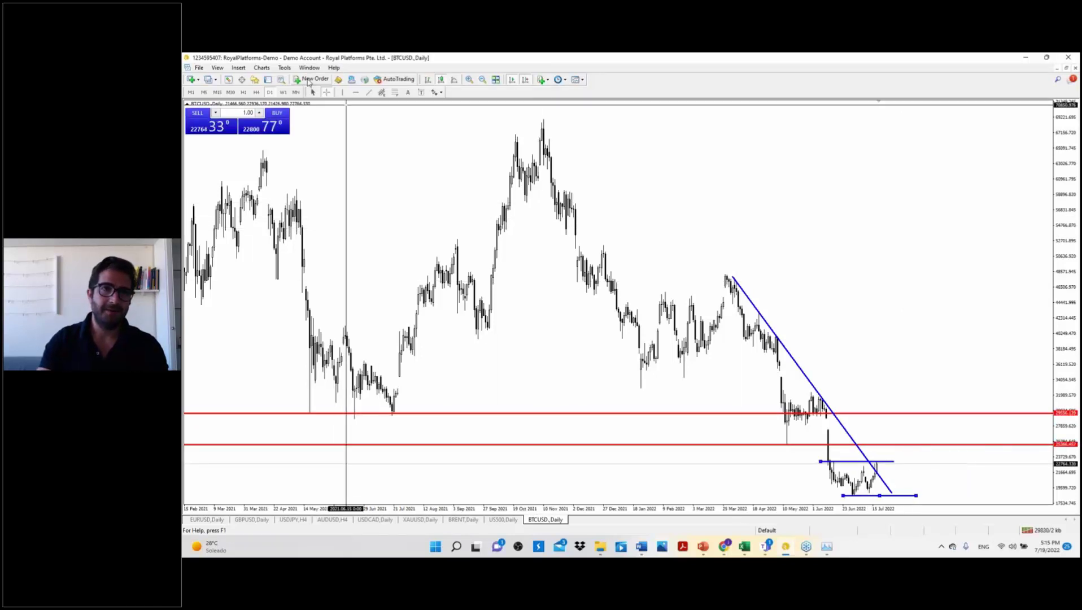
left_click(257, 92)
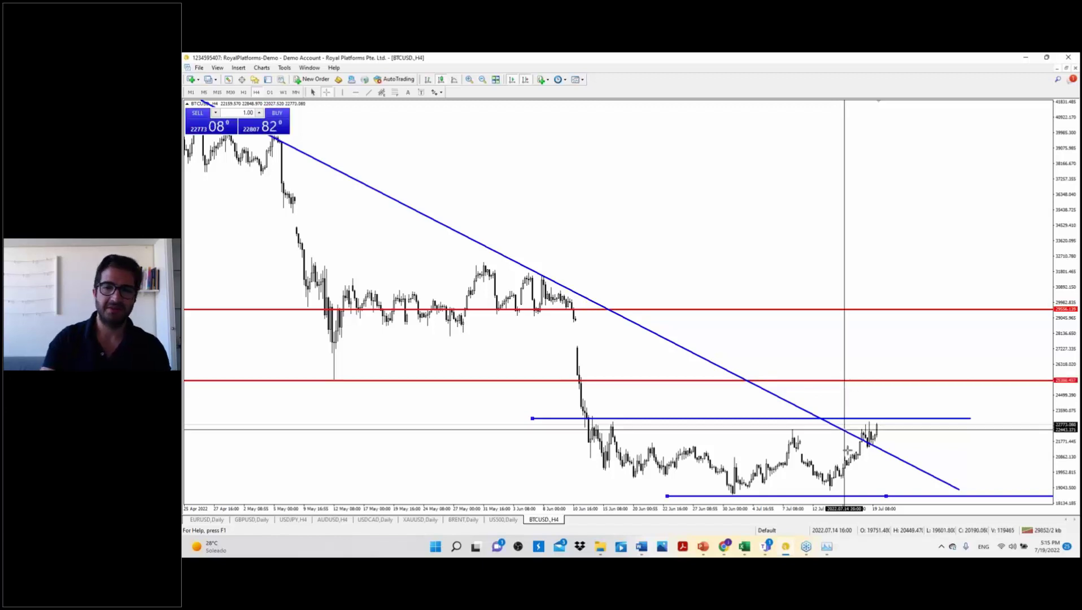
left_click_drag(870, 381, 871, 381)
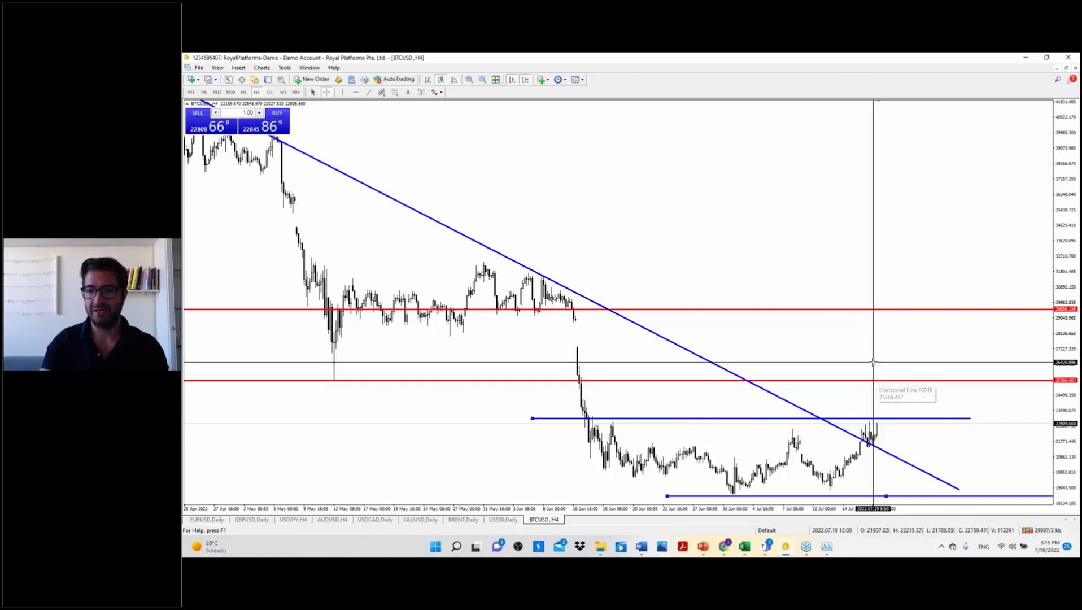
left_click(273, 92)
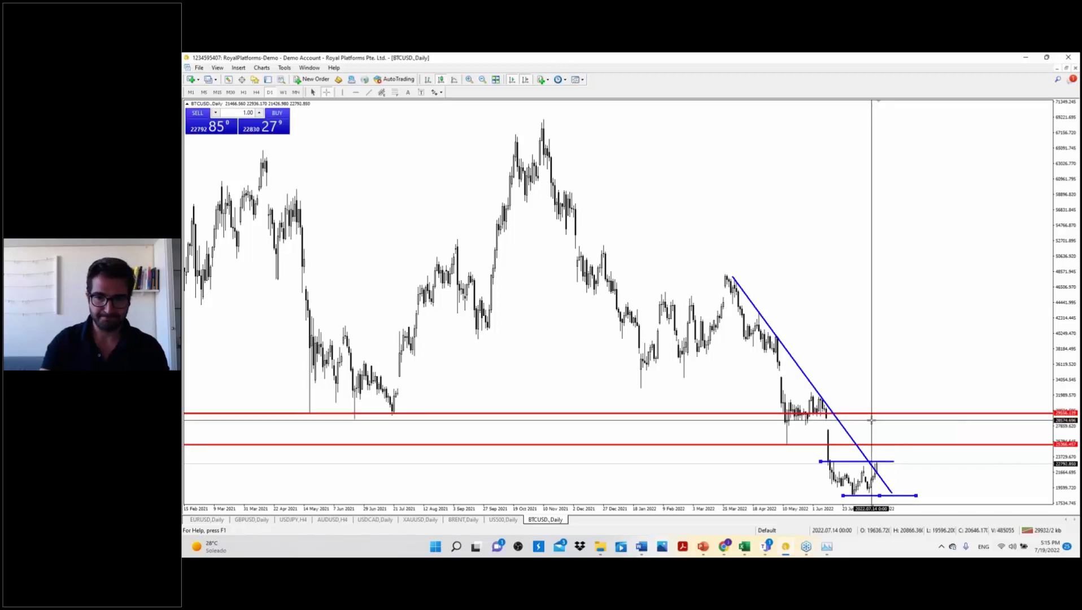
Switch to the running PowerPoint slide show and advance from the markets-covered slide to the closing thank-you slide.
mouse_move(812, 551)
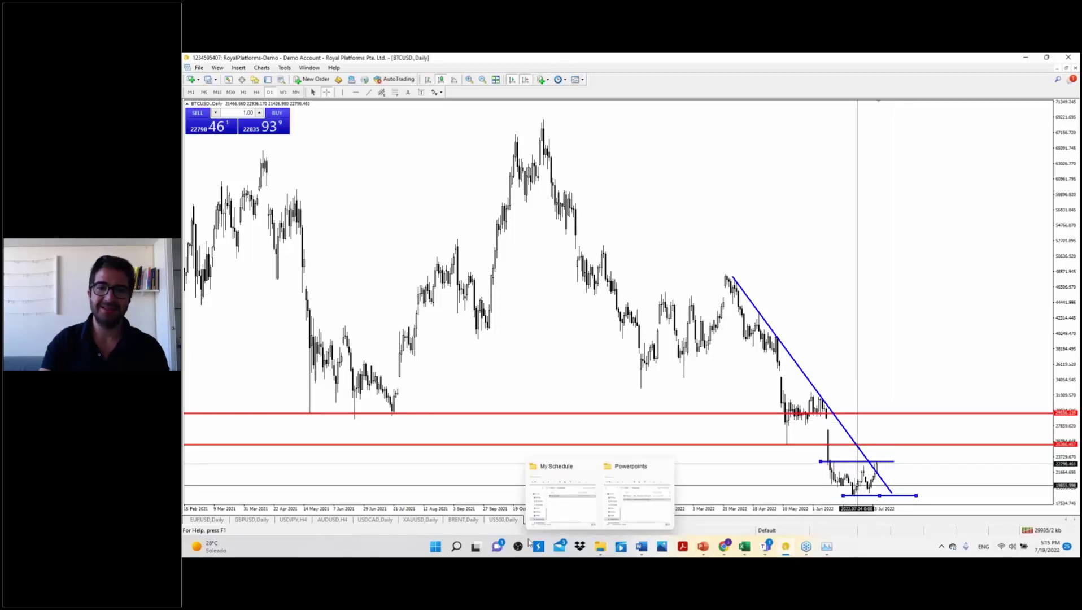
left_click(702, 546)
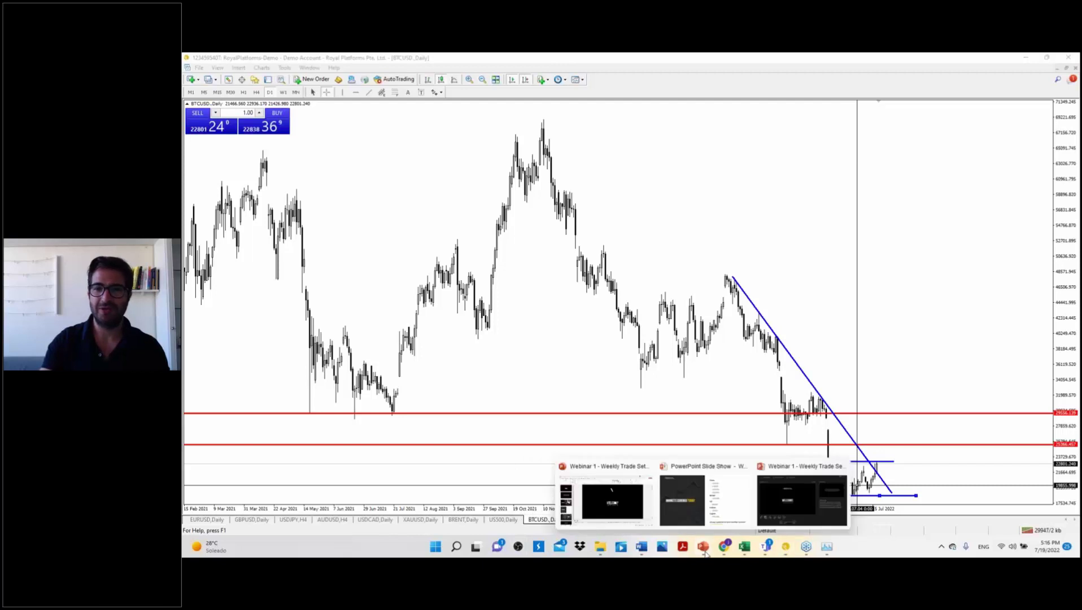
left_click(696, 501)
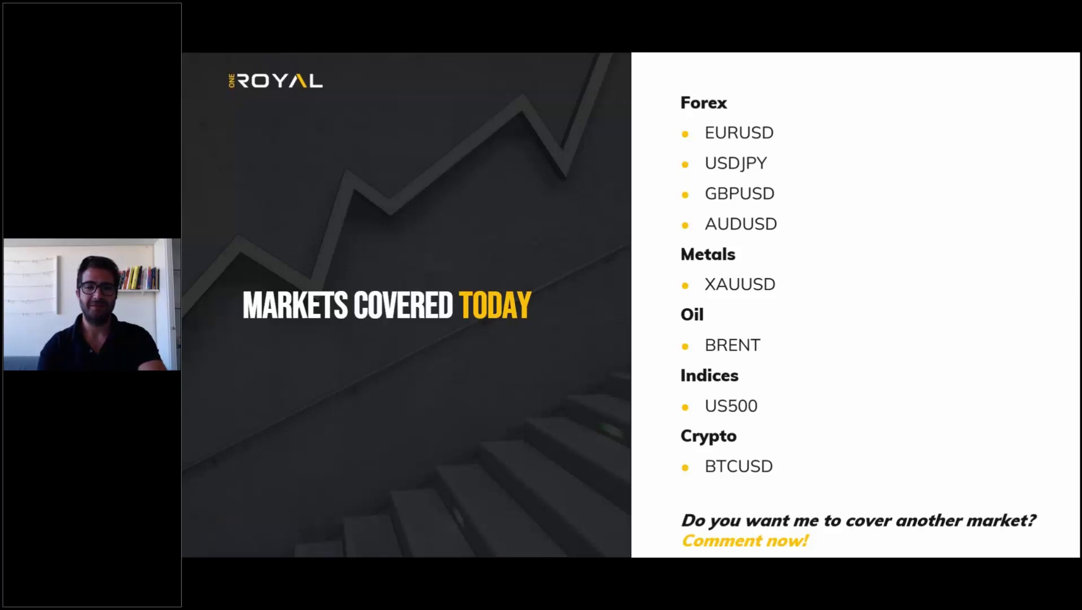
key("Right")
key("Right")
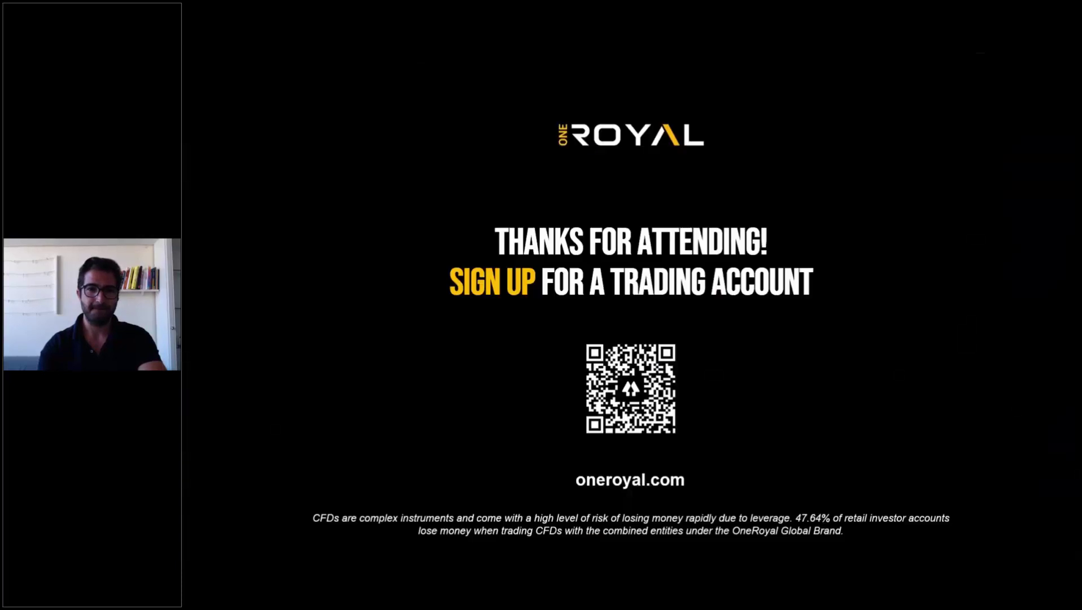